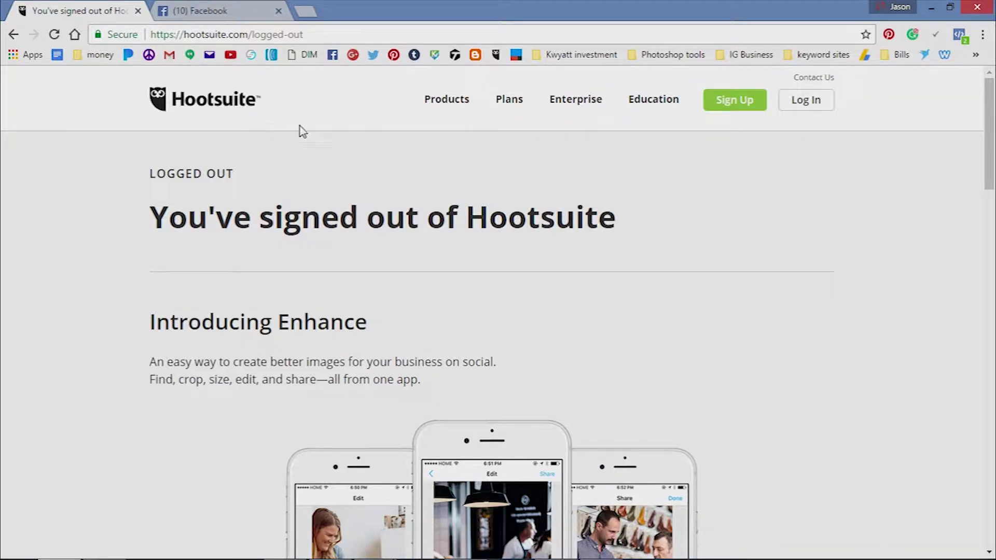
Log in to Hootsuite with the saved credentials and return to the Twitter inbox stream dashboard.
left_click(740, 104)
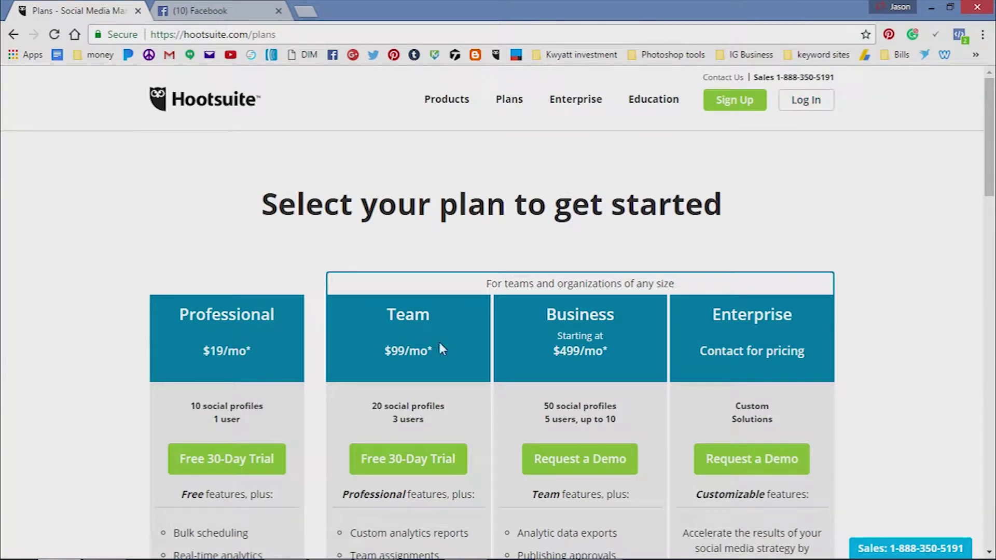
left_click(803, 102)
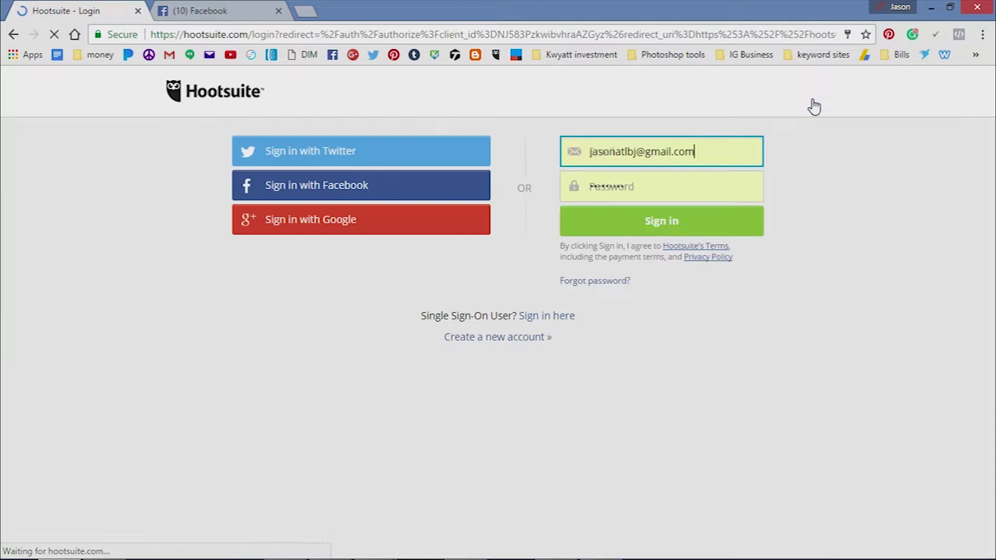
left_click(672, 228)
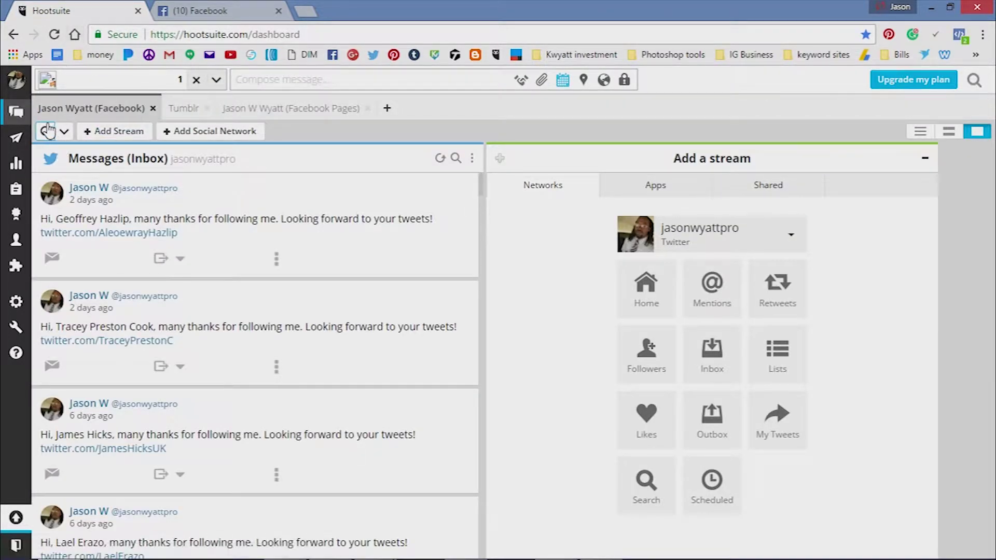
left_click(102, 82)
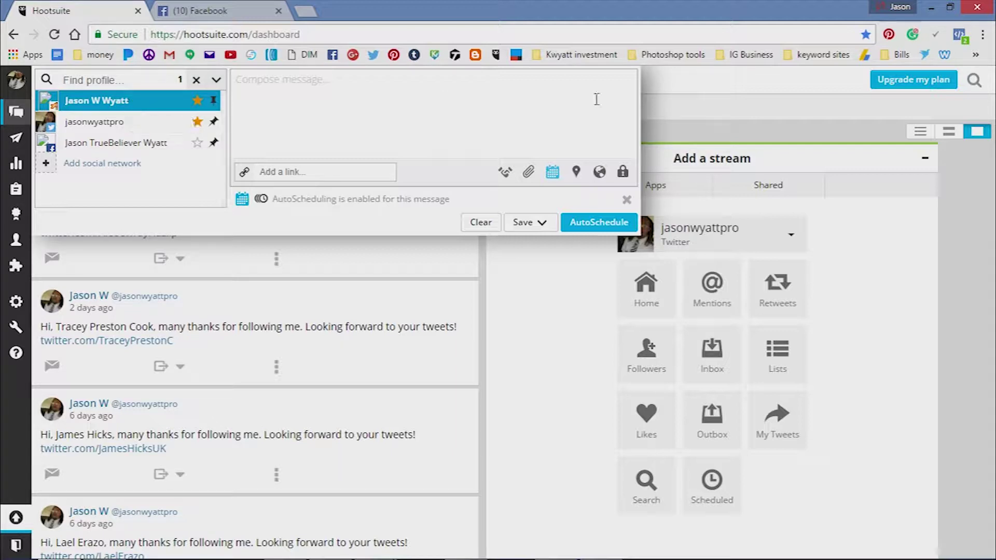
left_click(834, 147)
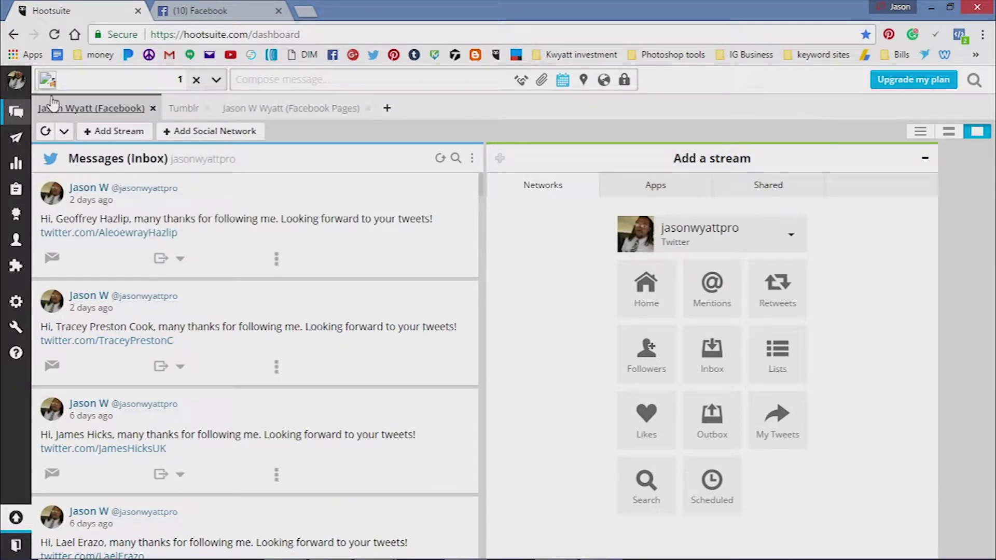
Start a new post in Hootsuite's Publisher composer, then switch to the Facebook tab.
mouse_move(18, 145)
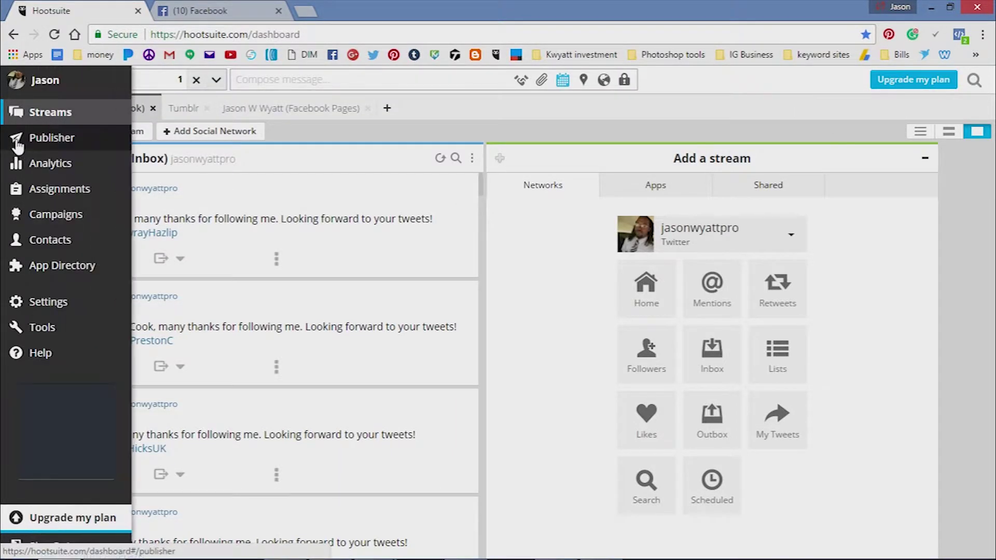
left_click(54, 145)
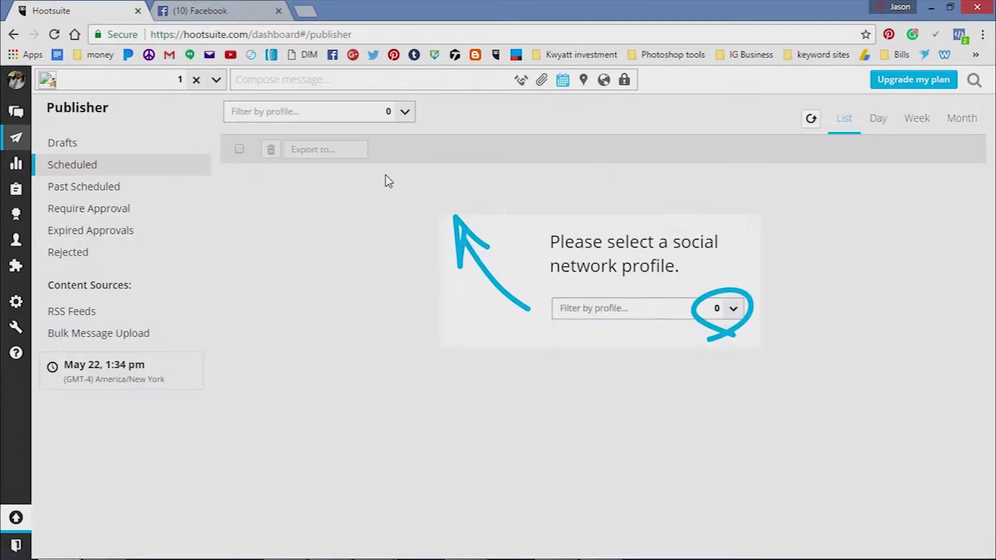
left_click(290, 85)
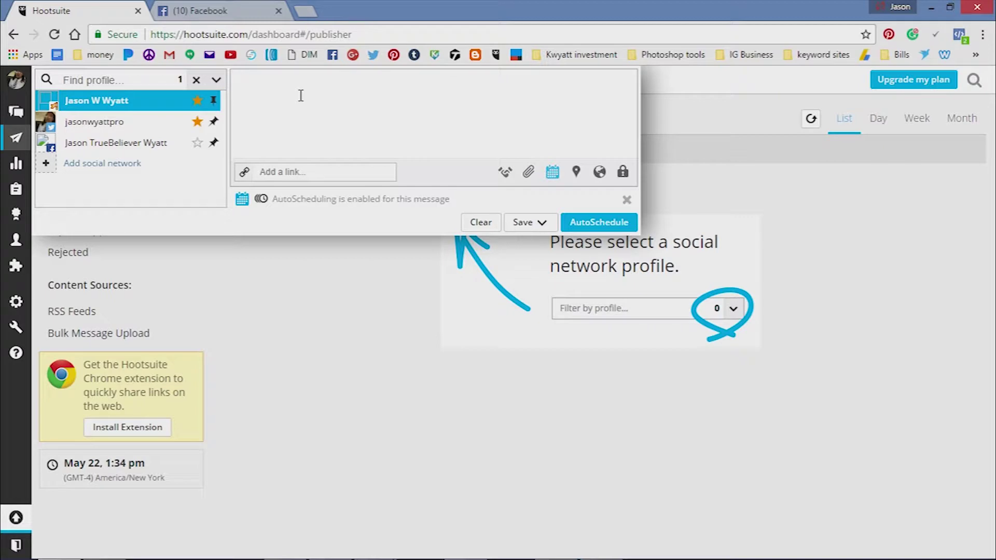
left_click(218, 11)
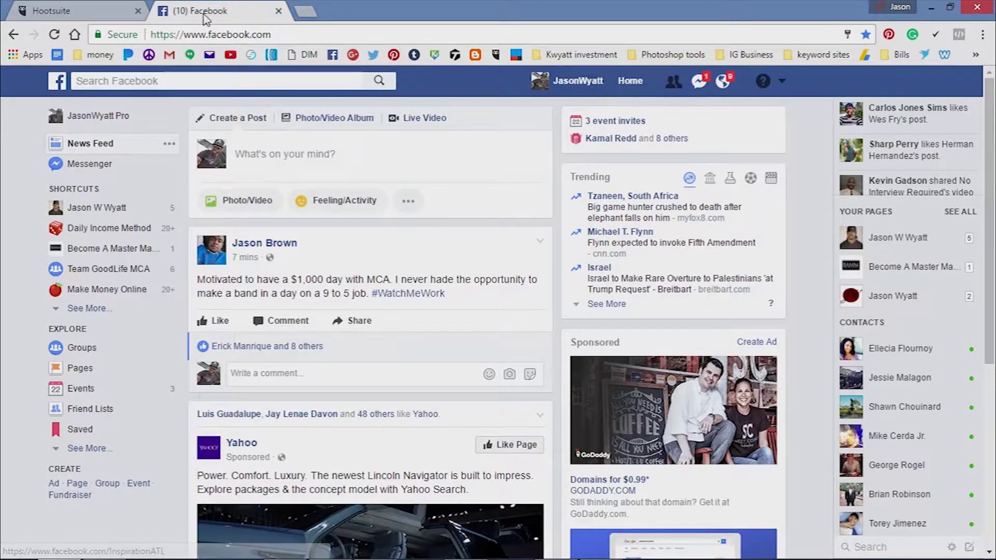
Go to the Facebook profile timeline and scroll to the Success post.
left_click(627, 81)
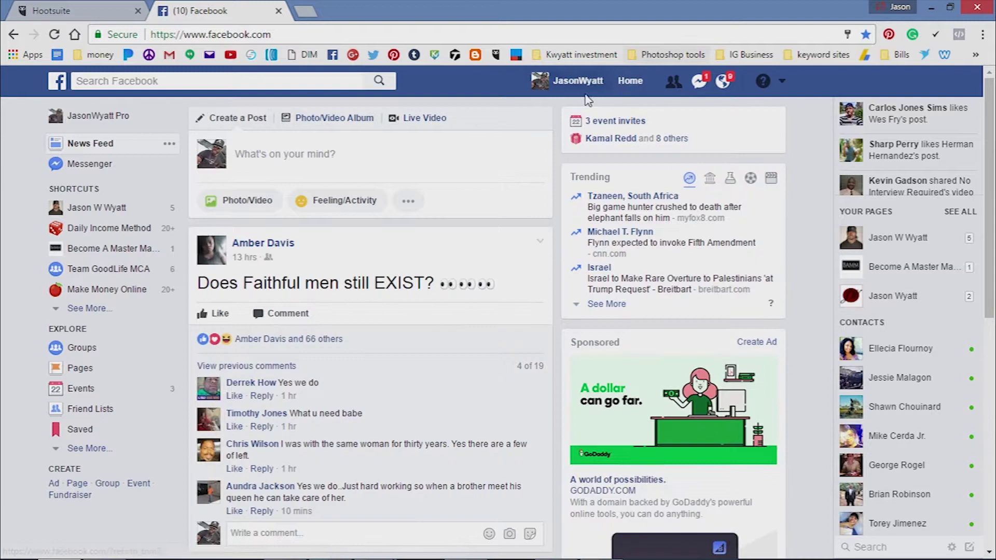
left_click(576, 82)
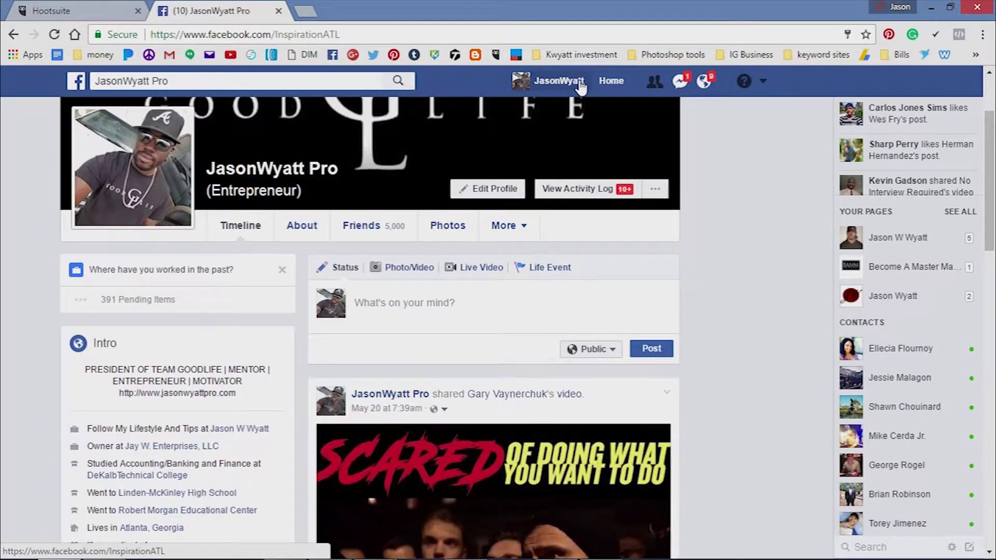
scroll(596, 201, "down", 10)
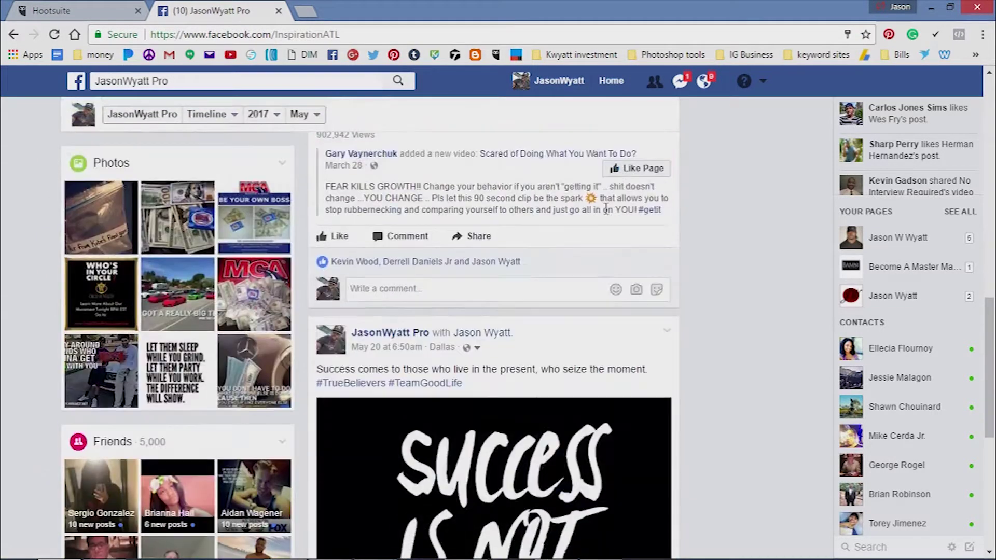
scroll(606, 207, "down", 3)
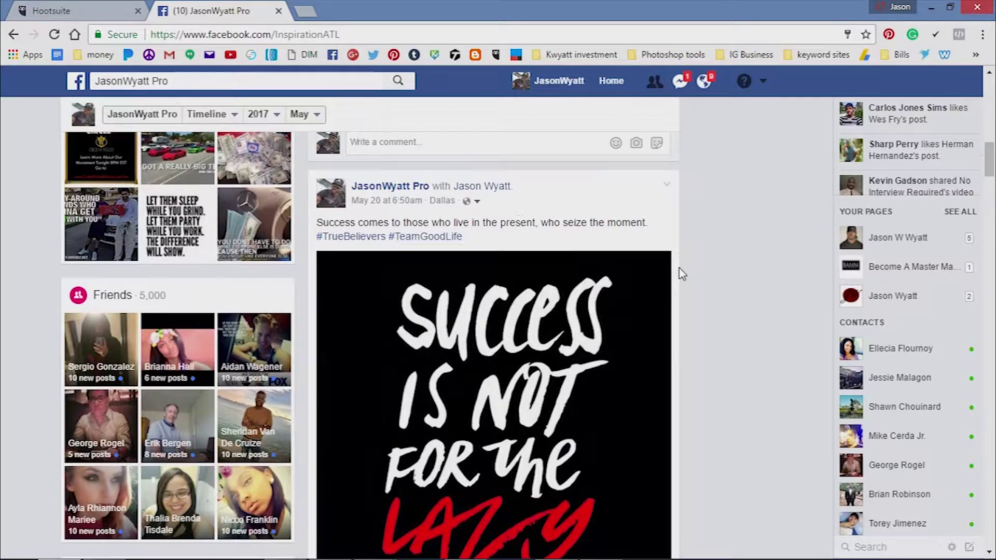
scroll(682, 274, "down", 1)
scroll(574, 326, "down", 2)
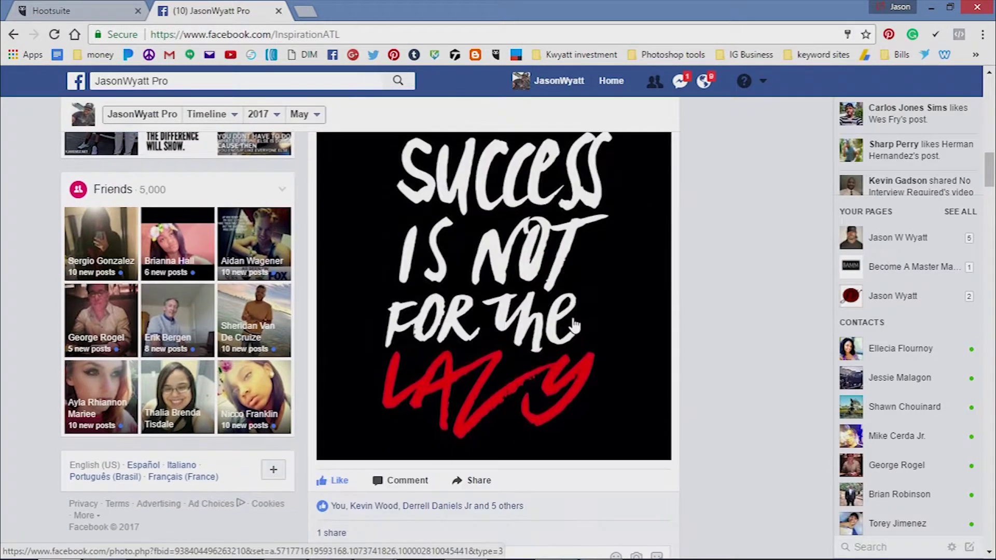
scroll(575, 326, "up", 3)
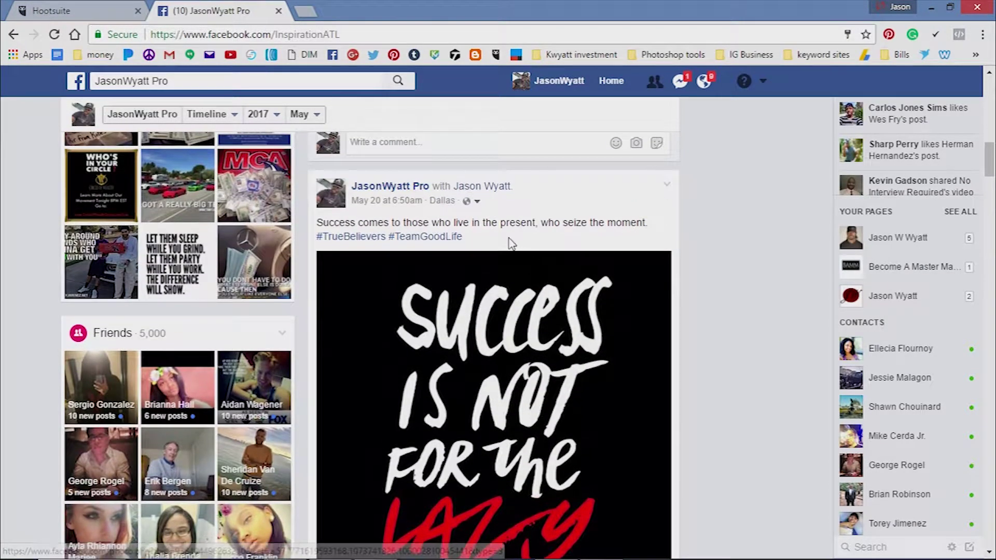
Copy the Success post's caption and open its 'Success is not for the lazy' photo.
left_click_drag(496, 236, 317, 222)
key("ctrl+c")
right_click(326, 224)
left_click(344, 230)
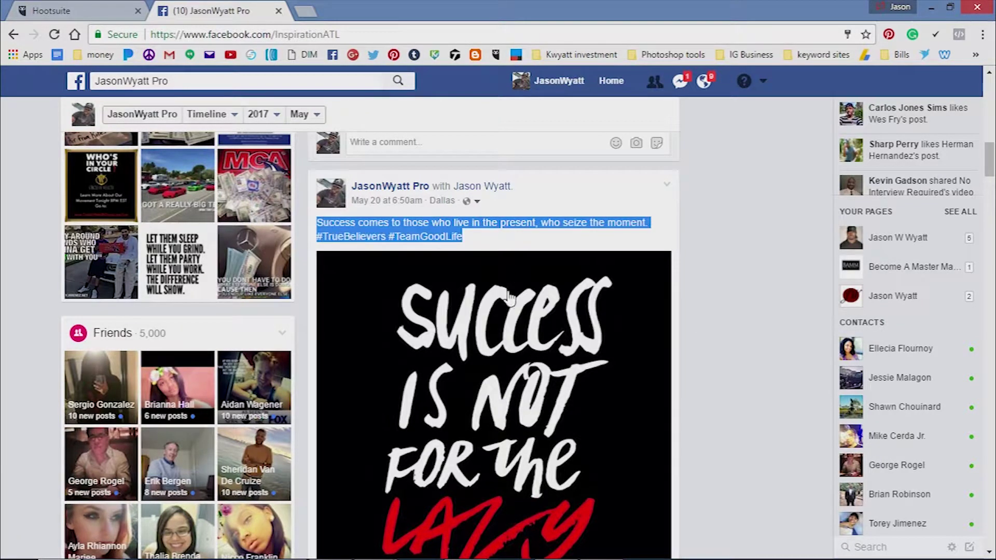
left_click(595, 275)
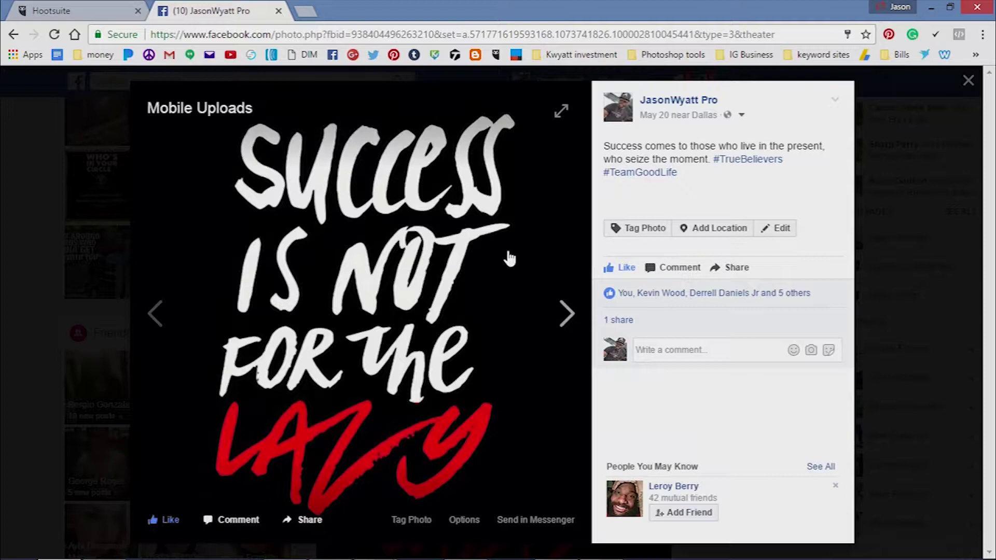
Save the 'Success is not for the lazy' photo to the Desktop as a JPEG.
right_click(521, 216)
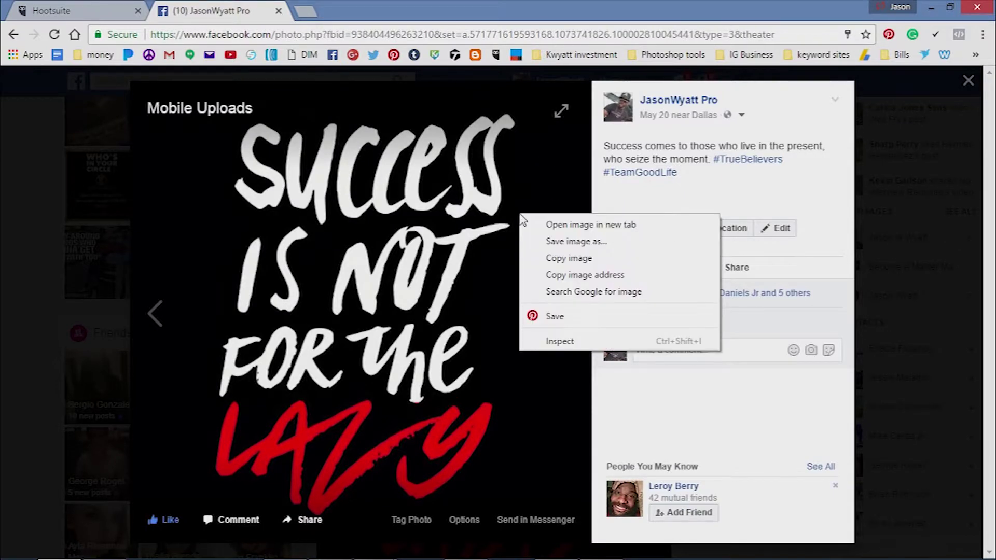
left_click(547, 242)
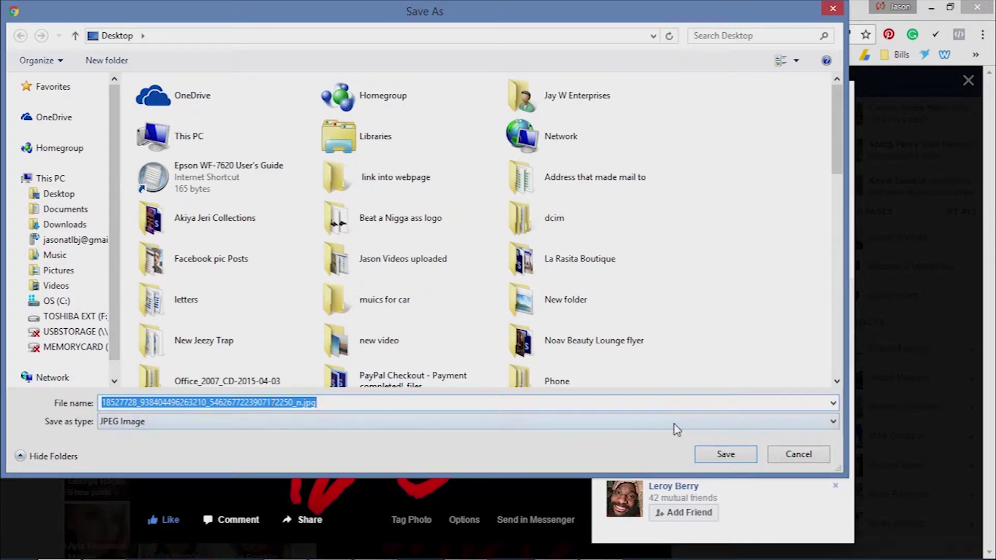
left_click(726, 455)
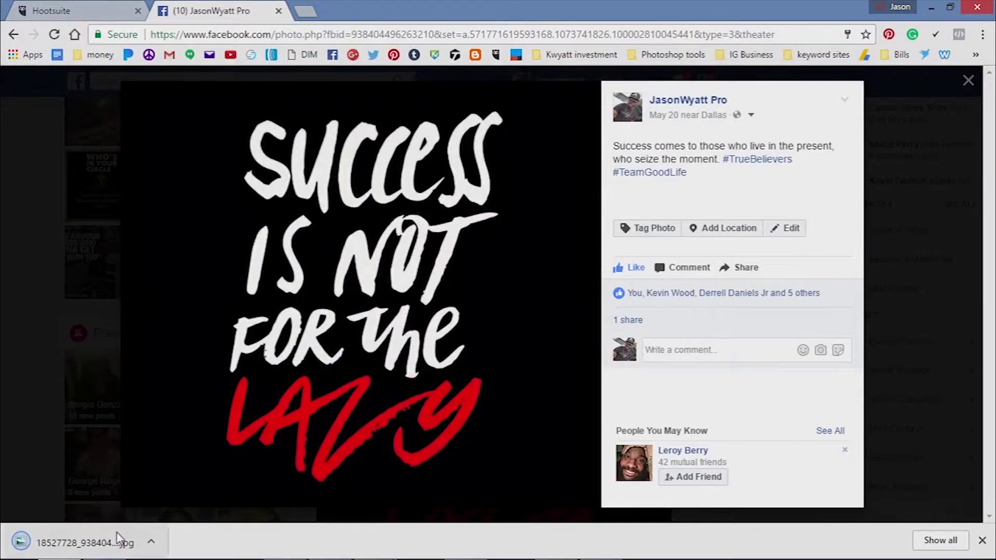
Reopen Save image as for the photo, then close that dialog without saving.
right_click(518, 228)
left_click(556, 262)
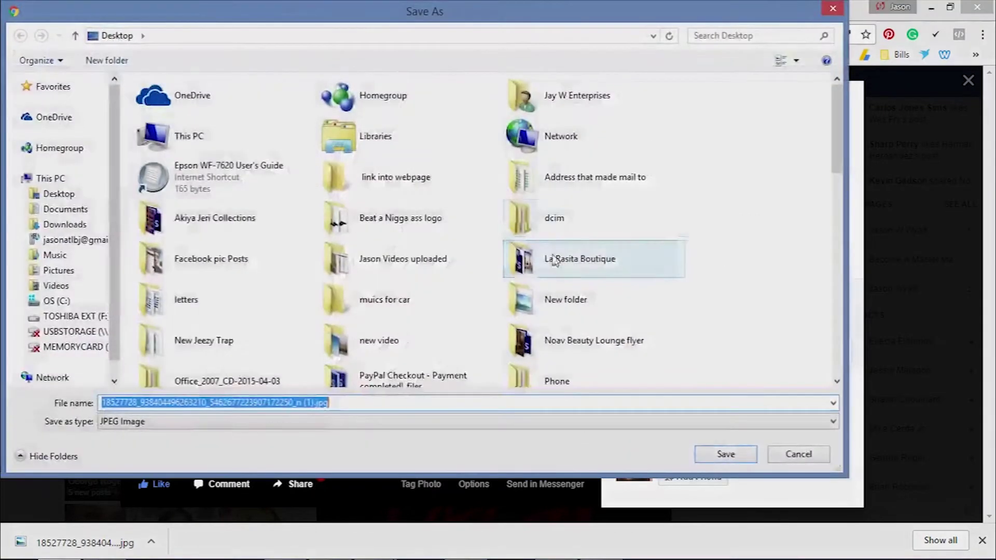
left_click(831, 9)
Paste the copied Success caption into the Hootsuite message box.
left_click(44, 9)
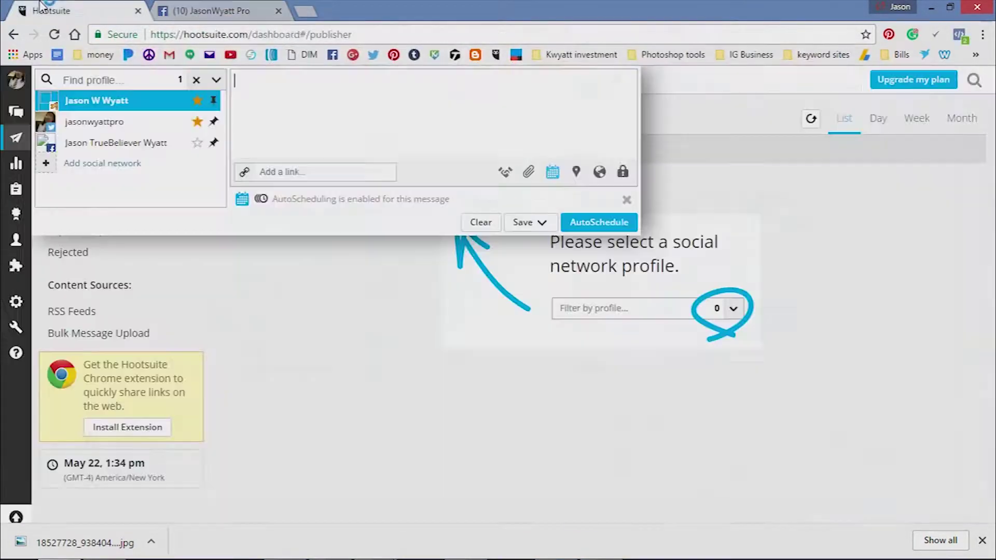
right_click(287, 85)
left_click(353, 171)
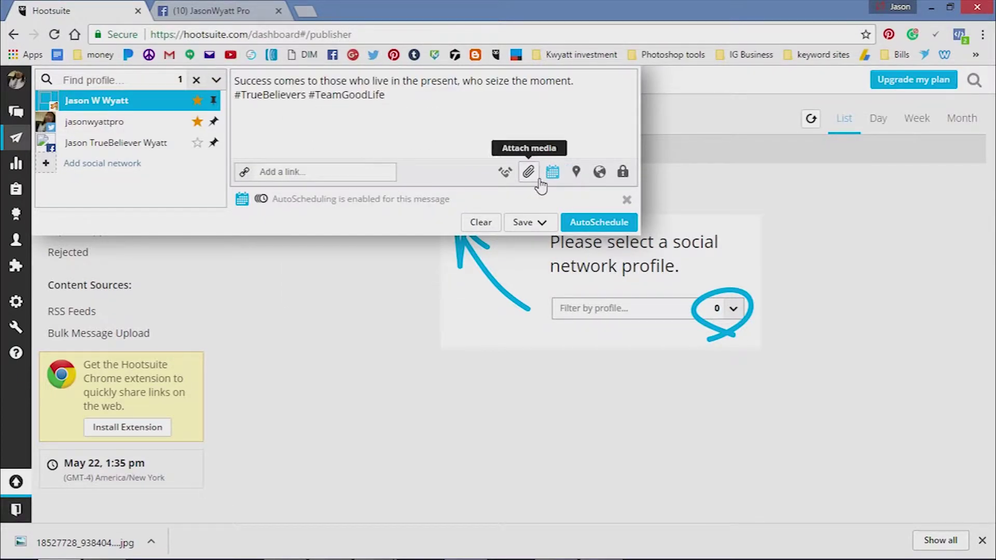
Attach the saved Success JPEG from the computer to the post.
left_click(529, 174)
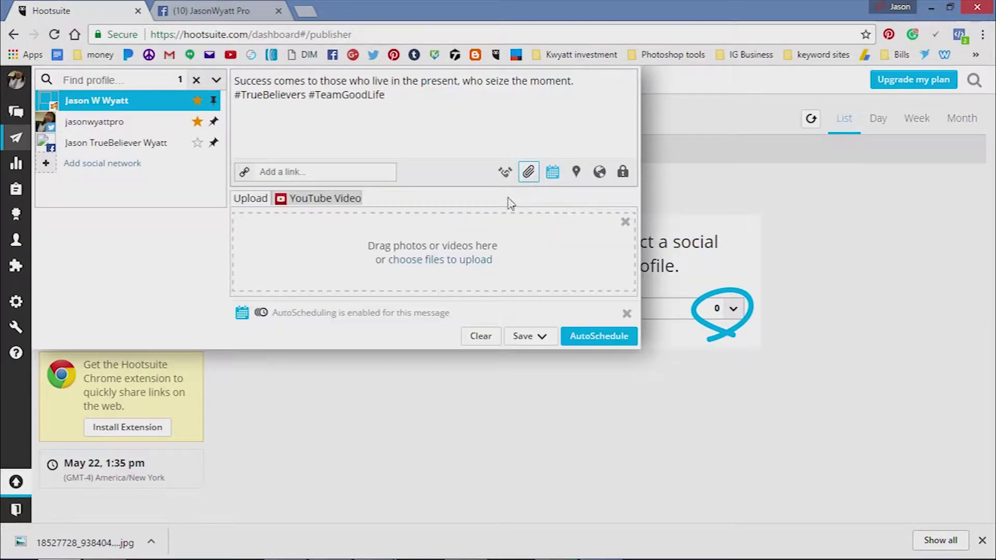
left_click(422, 256)
left_click_drag(261, 100, 260, 394)
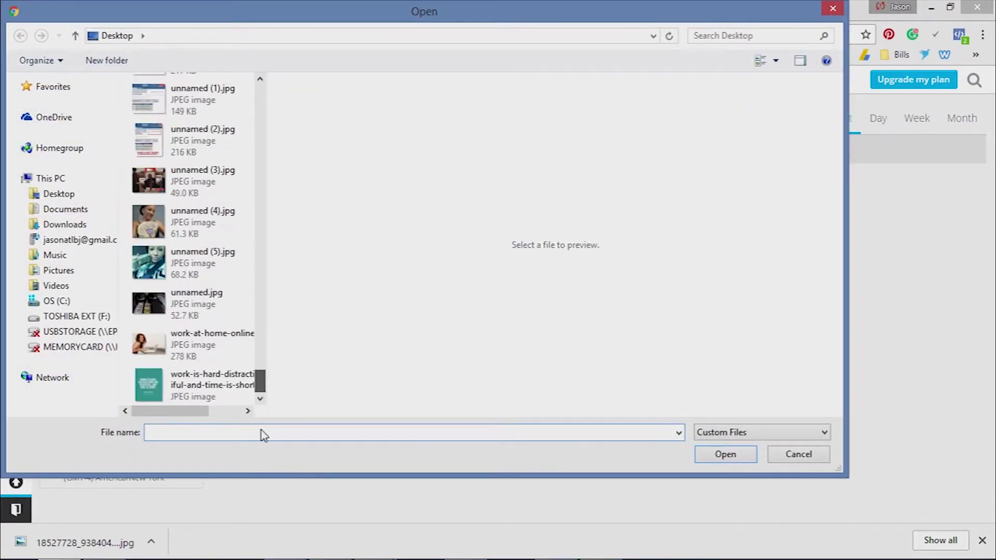
left_click(249, 265)
scroll(227, 249, "up", 3)
scroll(226, 249, "up", 10)
scroll(227, 227, "up", 10)
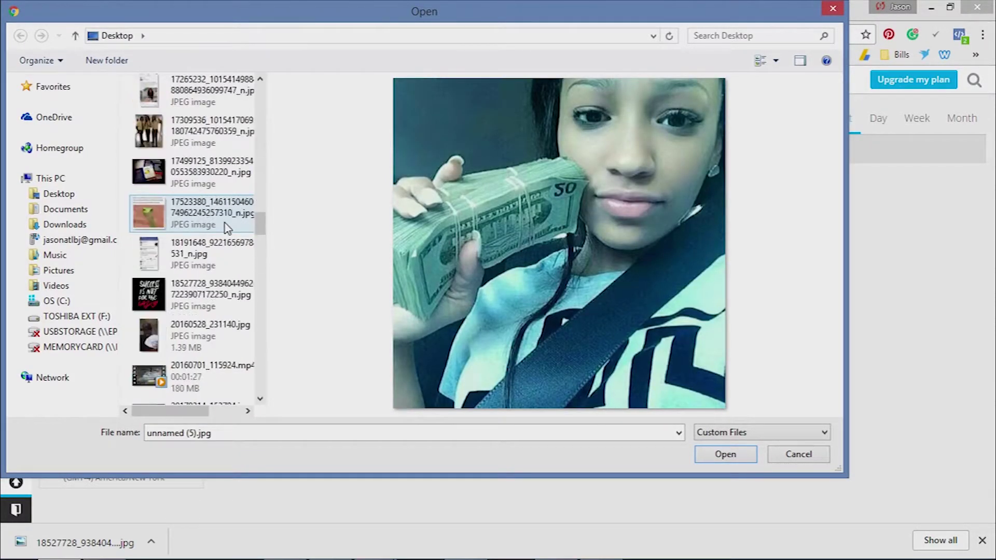
scroll(227, 228, "up", 1)
left_click(197, 300)
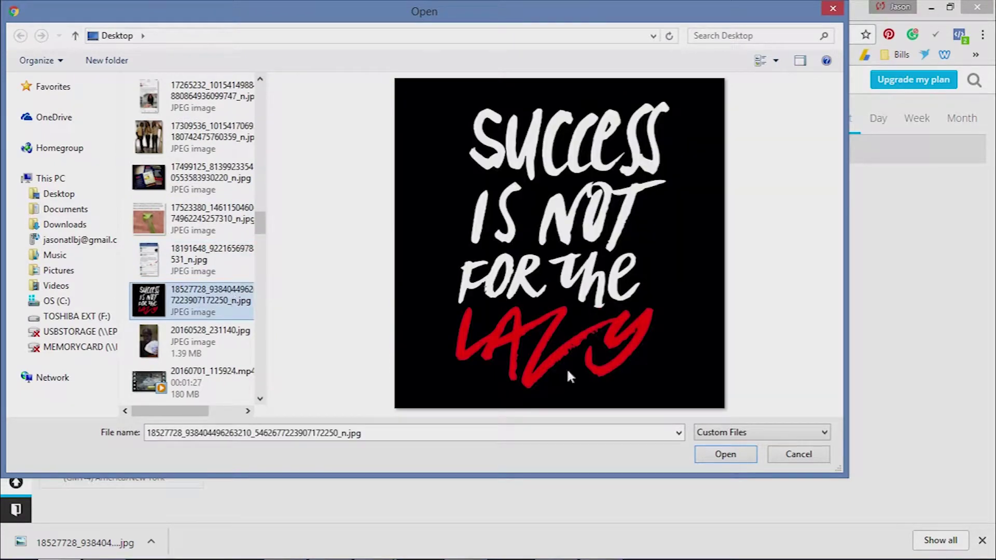
left_click(724, 455)
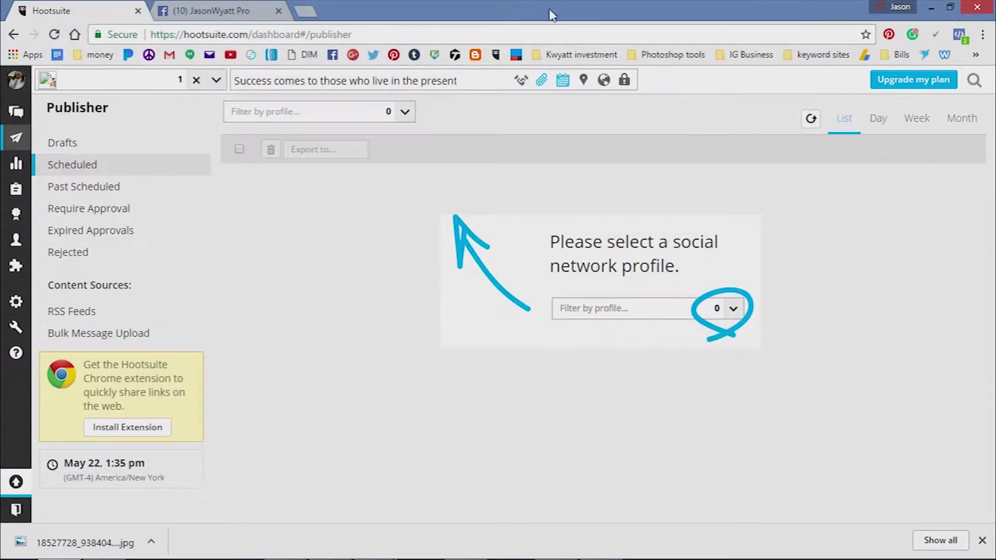
left_click(373, 112)
Expand the composer showing the caption and Success image for Timeline Photos, dismissing Add Social Network.
left_click(466, 80)
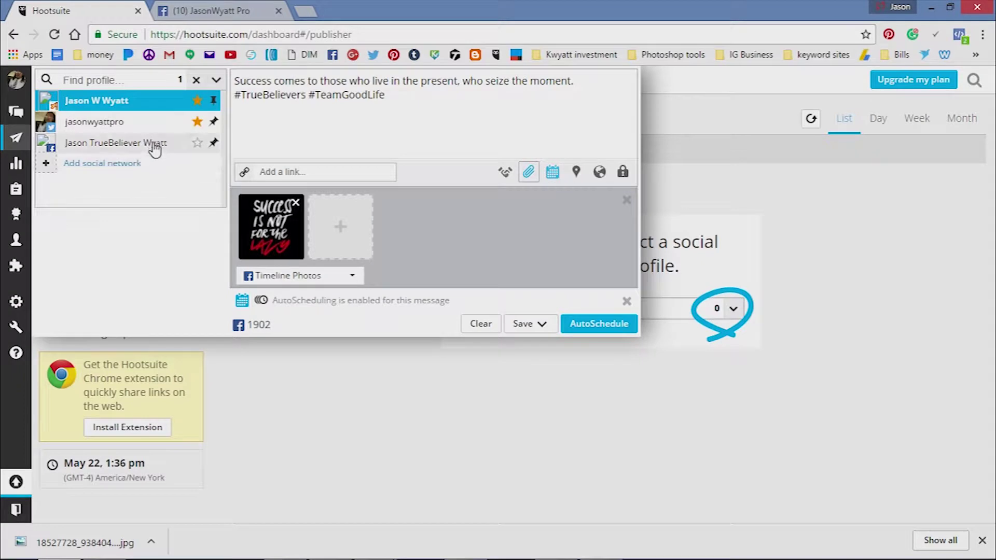
left_click(105, 163)
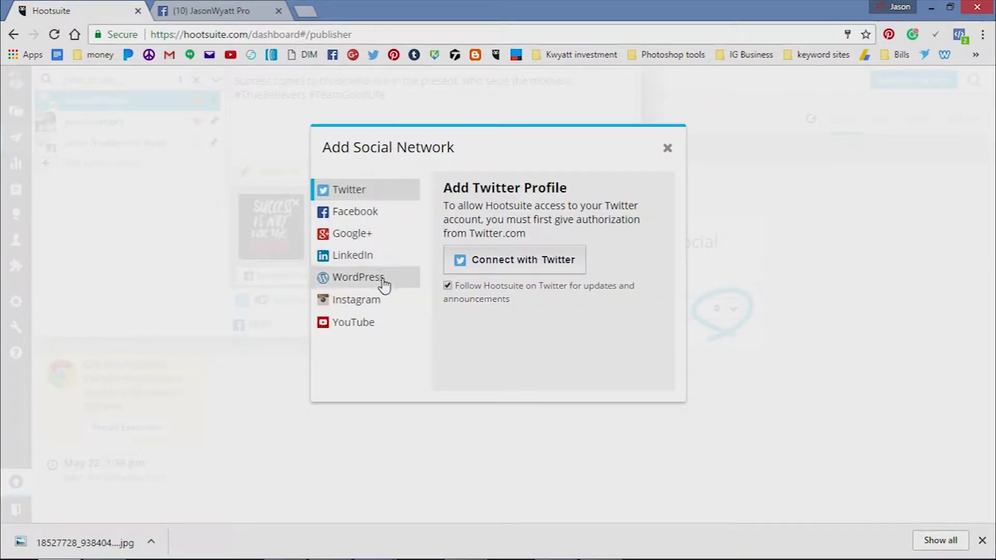
left_click(668, 152)
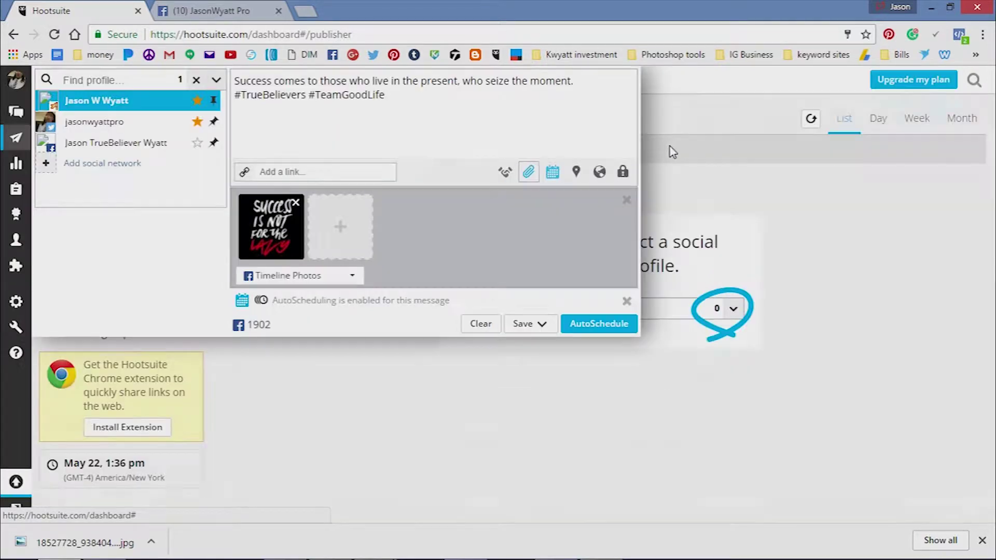
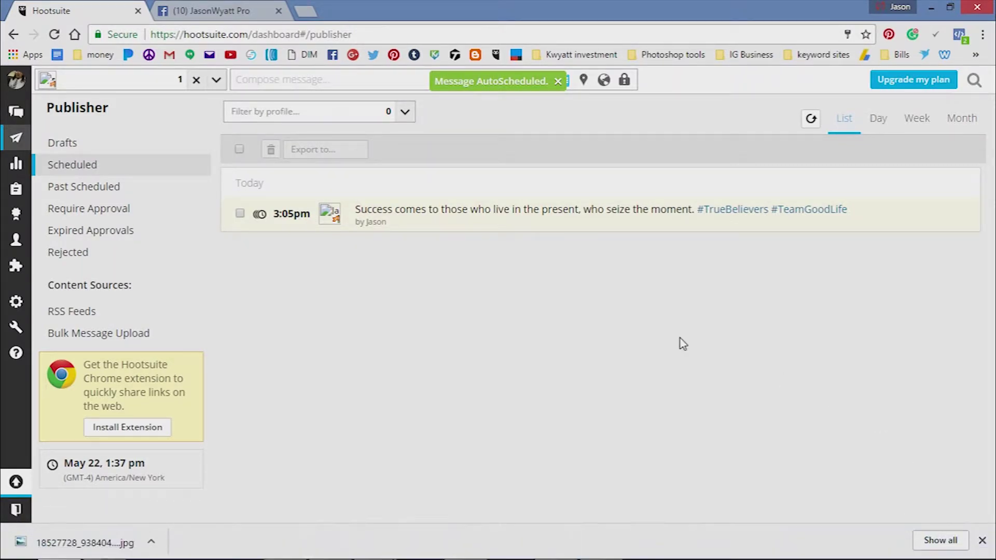
In Facebook, copy the caption of the Patience wolf post.
mouse_move(383, 231)
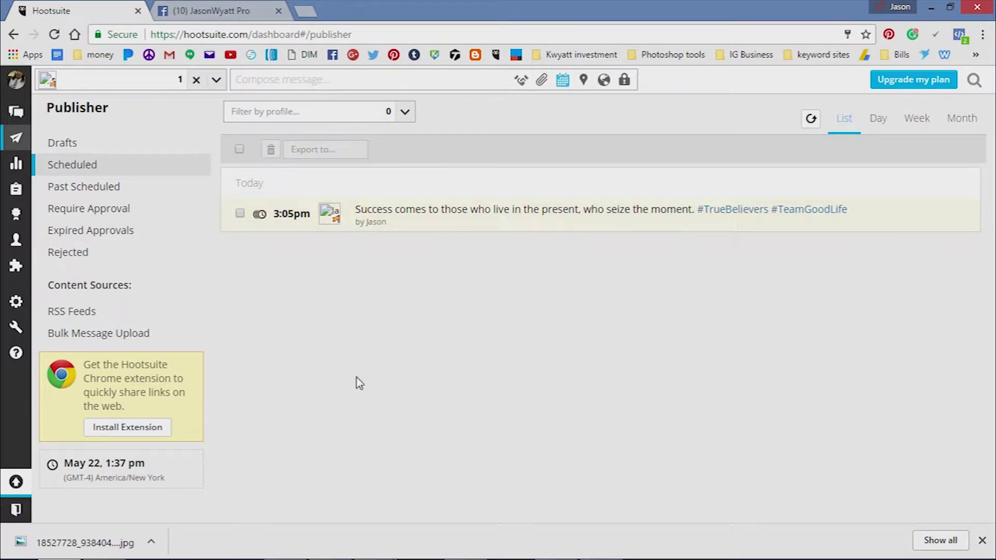
left_click(213, 7)
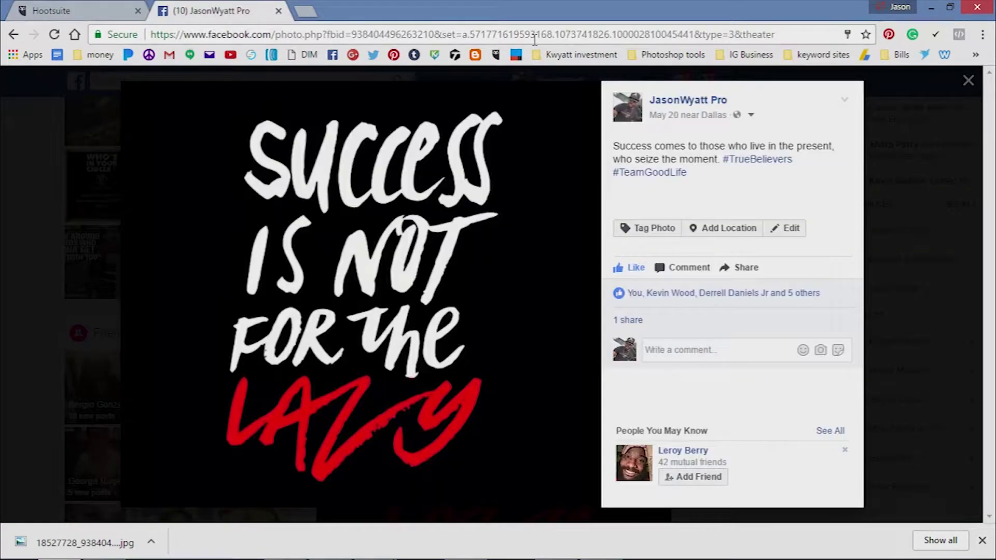
left_click(960, 79)
scroll(649, 351, "down", 8)
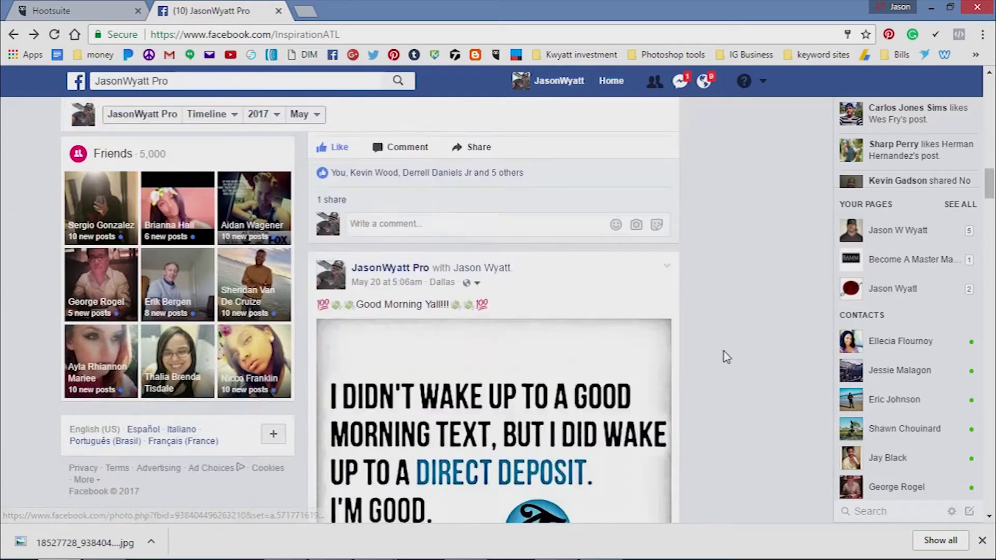
scroll(726, 357, "down", 5)
scroll(654, 263, "up", 4)
scroll(654, 265, "down", 10)
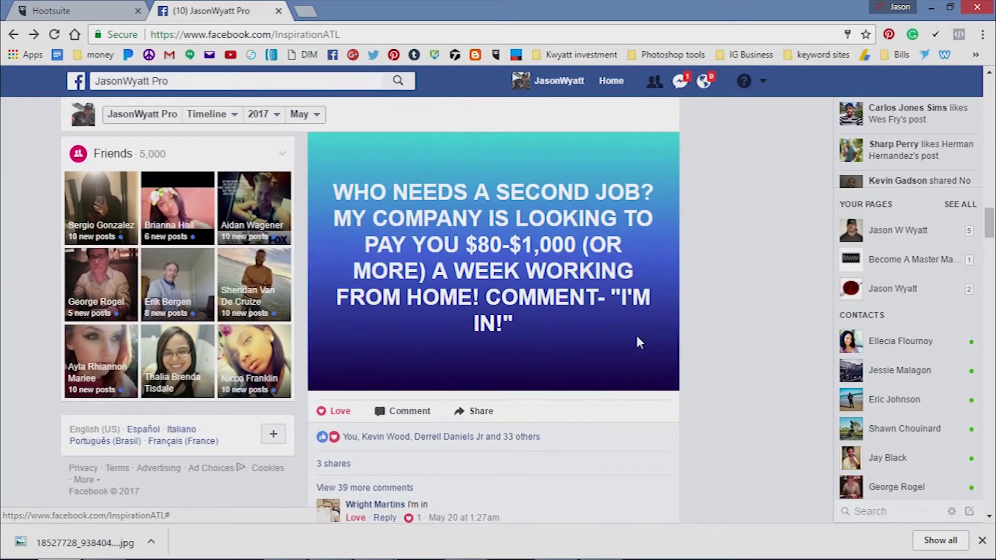
scroll(630, 335, "down", 11)
scroll(638, 259, "up", 1)
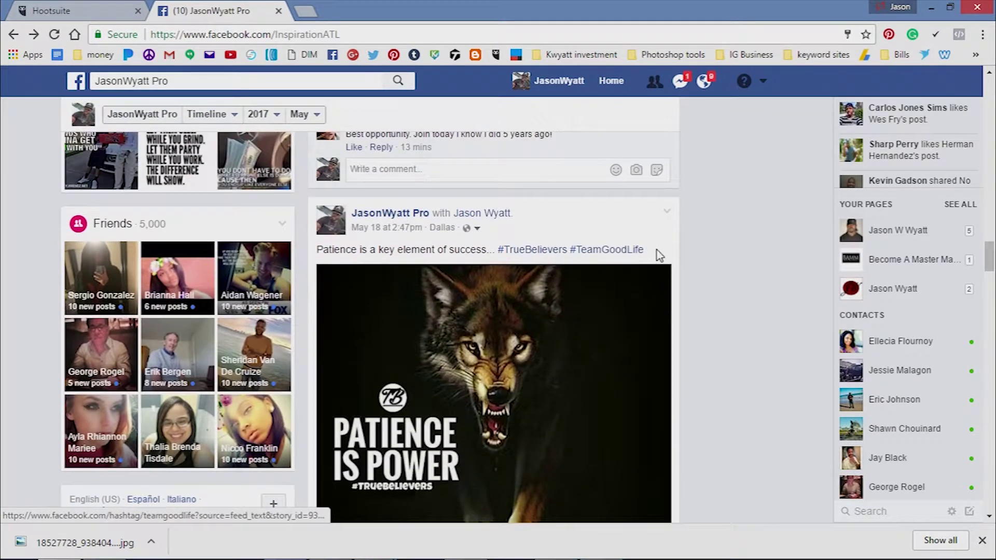
mouse_move(659, 255)
left_mouse_down()
mouse_move(304, 249)
mouse_move(640, 251)
left_mouse_up()
key("ctrl+c")
left_click(317, 251)
right_click(638, 255)
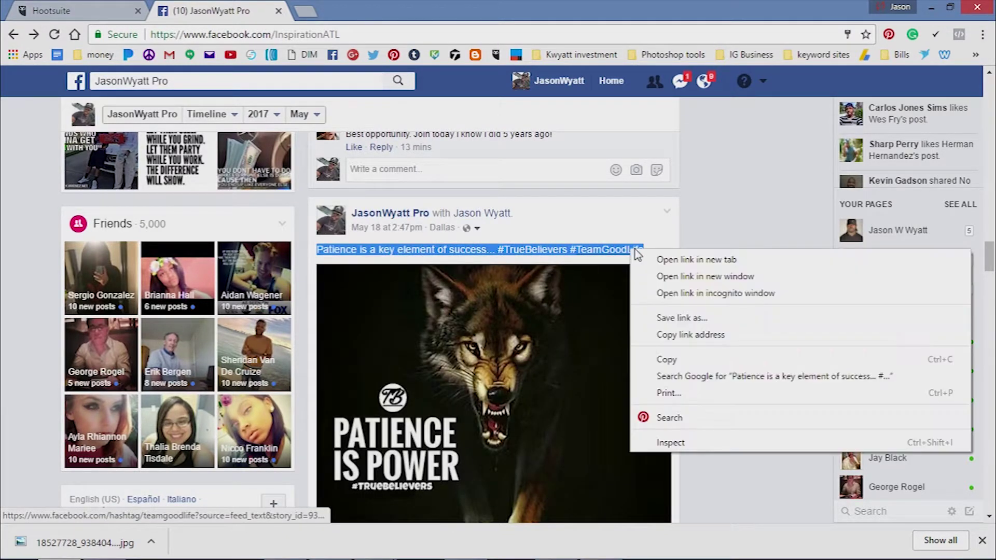
left_click(667, 360)
Save the post's wolf image to the Desktop as a JPEG, then return to Hootsuite.
scroll(371, 291, "down", 3)
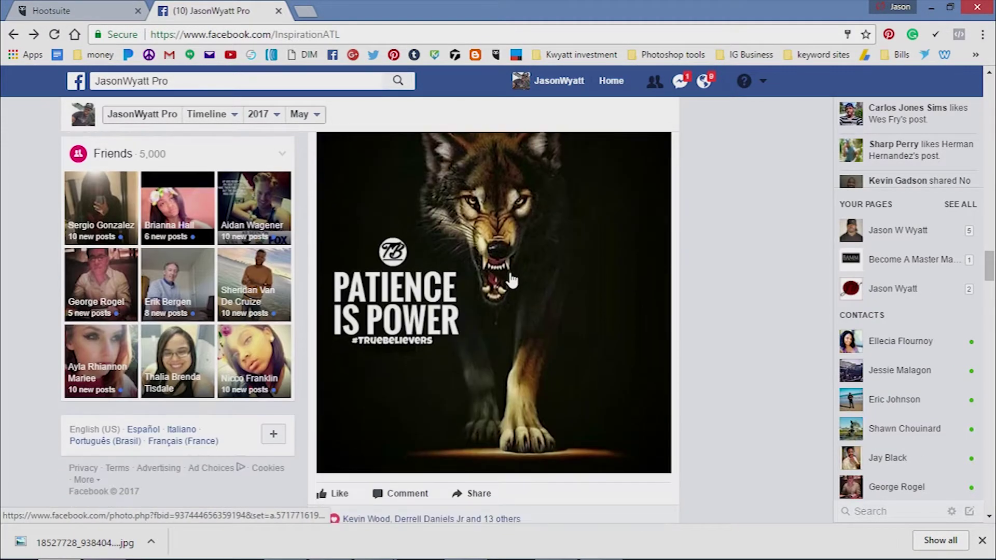
left_click(345, 251)
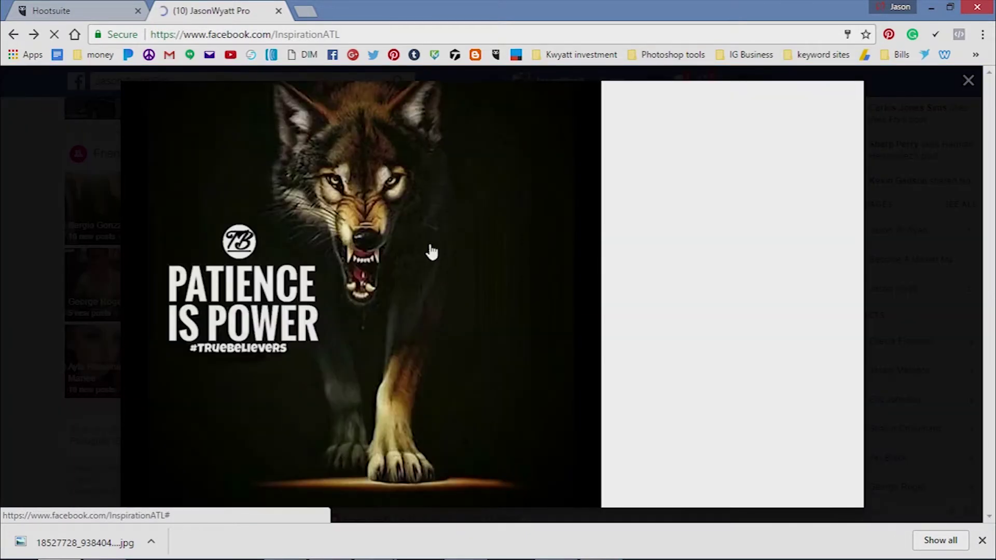
right_click(463, 233)
left_click(529, 259)
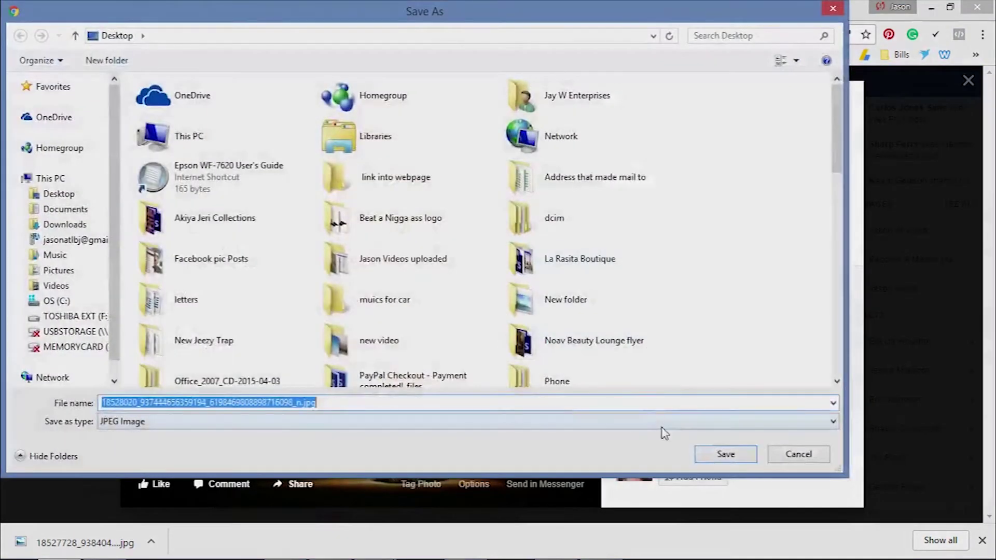
left_click(726, 454)
left_click(52, 11)
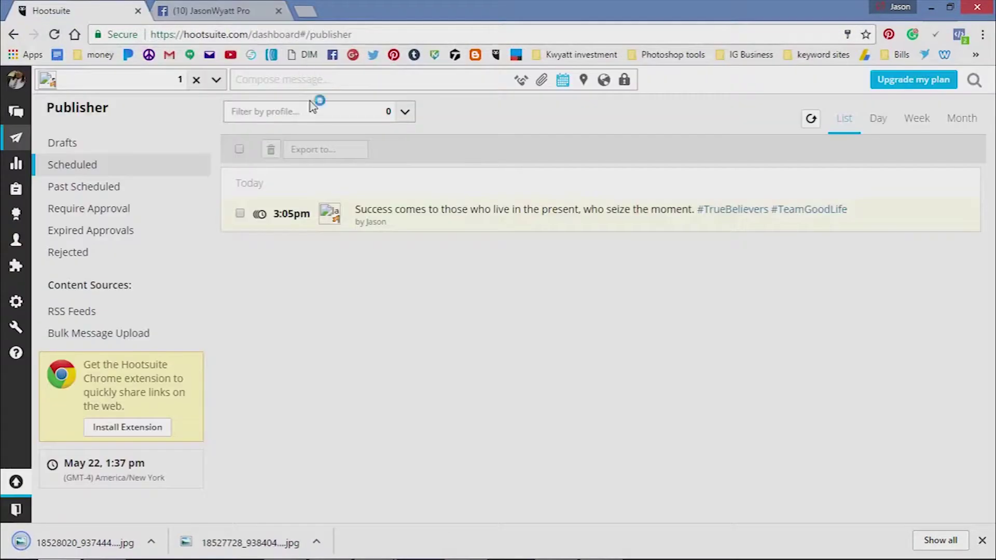
Paste the copied Patience caption into a new Hootsuite message.
left_click(329, 83)
right_click(329, 84)
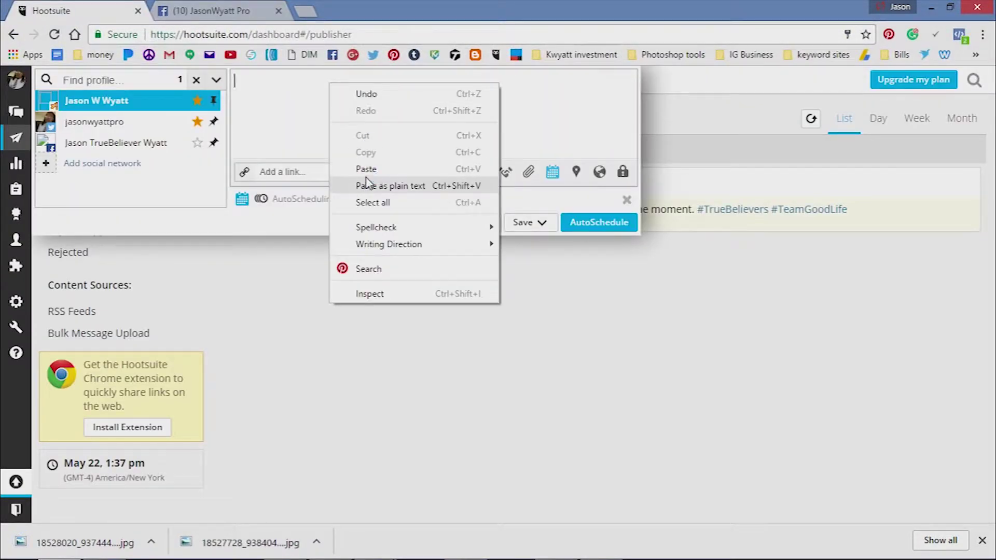
left_click(369, 165)
Attach the saved wolf JPEG and auto-schedule the post for 6:10pm today.
left_click(529, 171)
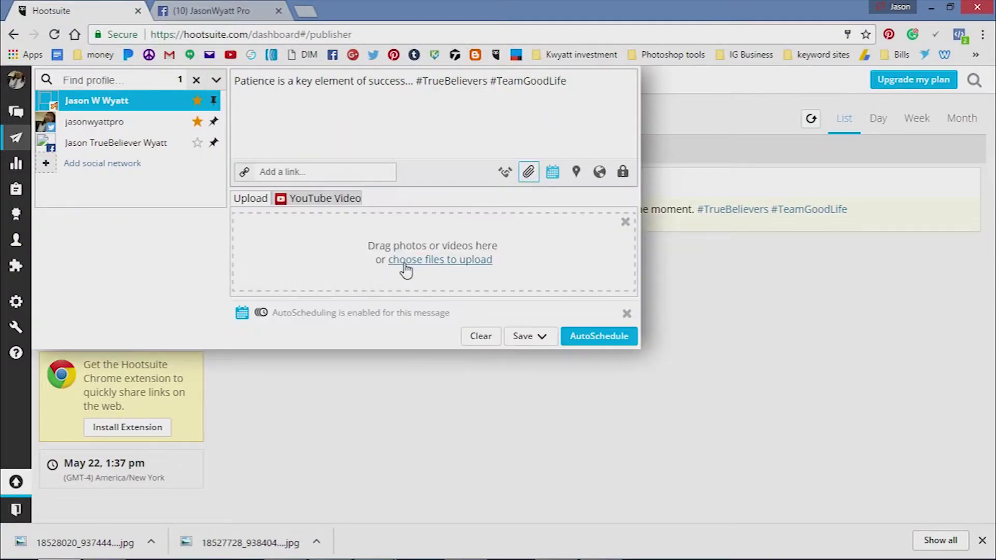
left_click(431, 260)
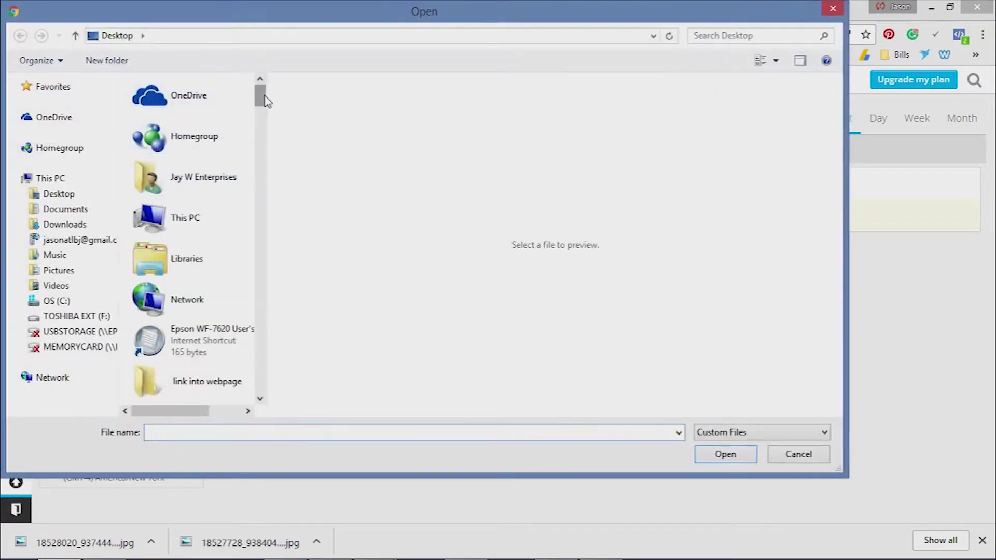
left_click_drag(261, 93, 261, 226)
left_click(200, 260)
left_click(708, 450)
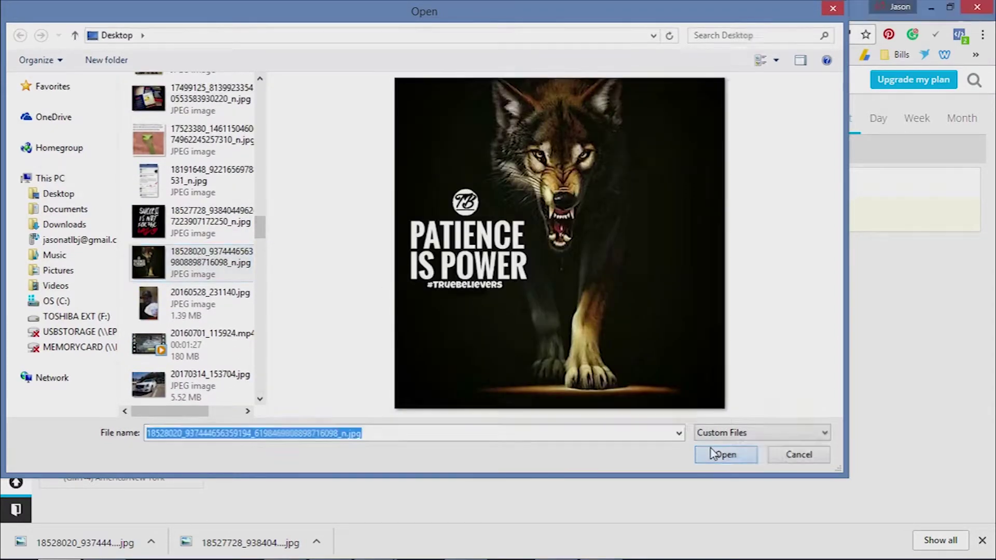
left_click(528, 363)
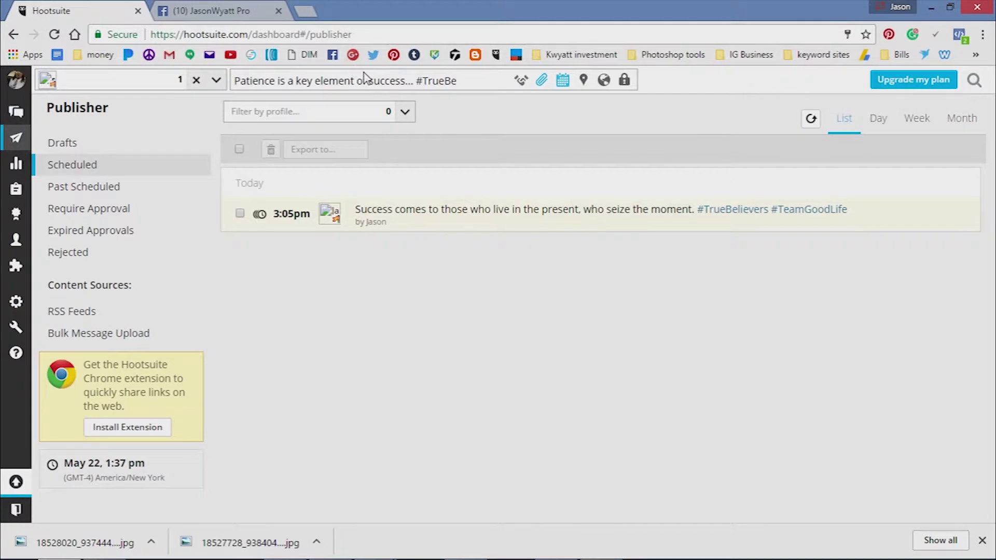
left_click(405, 75)
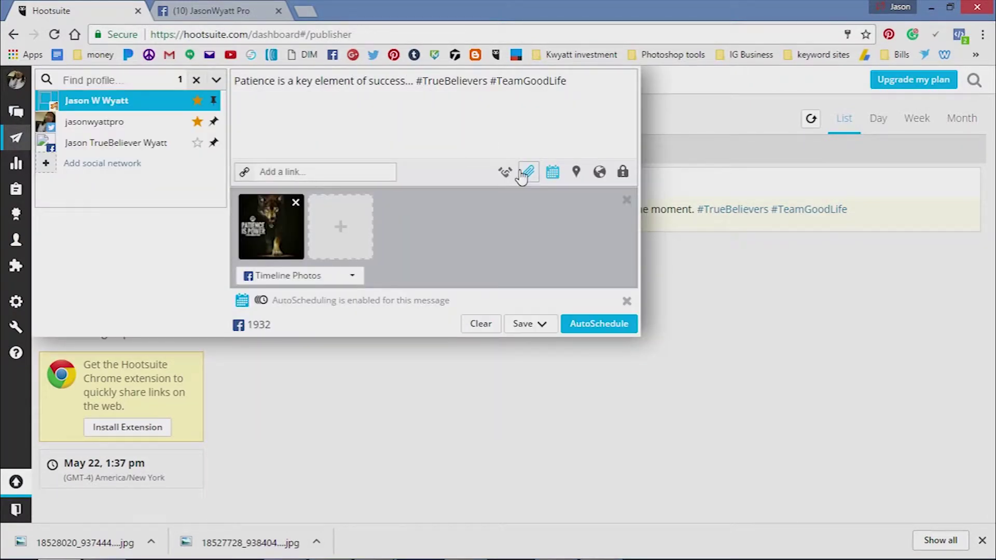
left_click(598, 326)
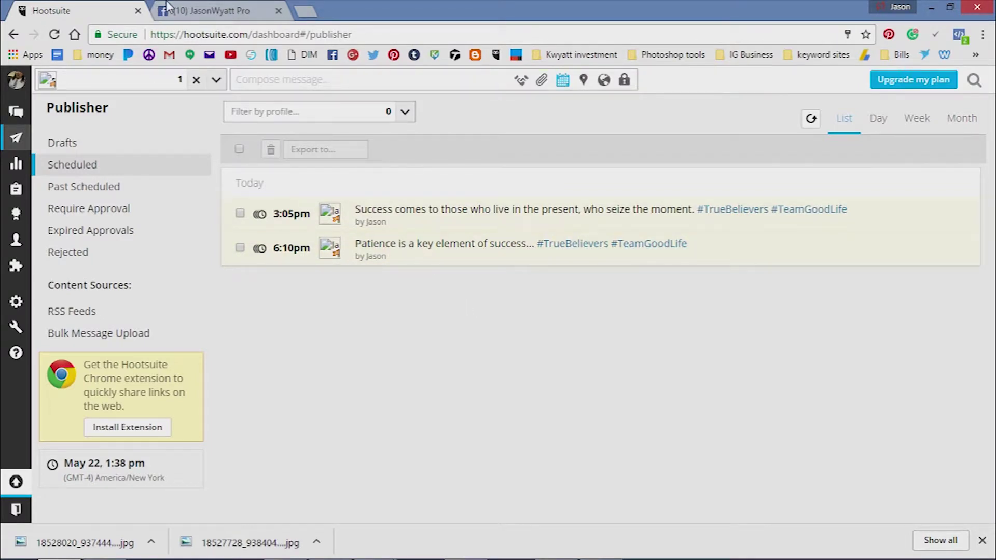
left_click(213, 6)
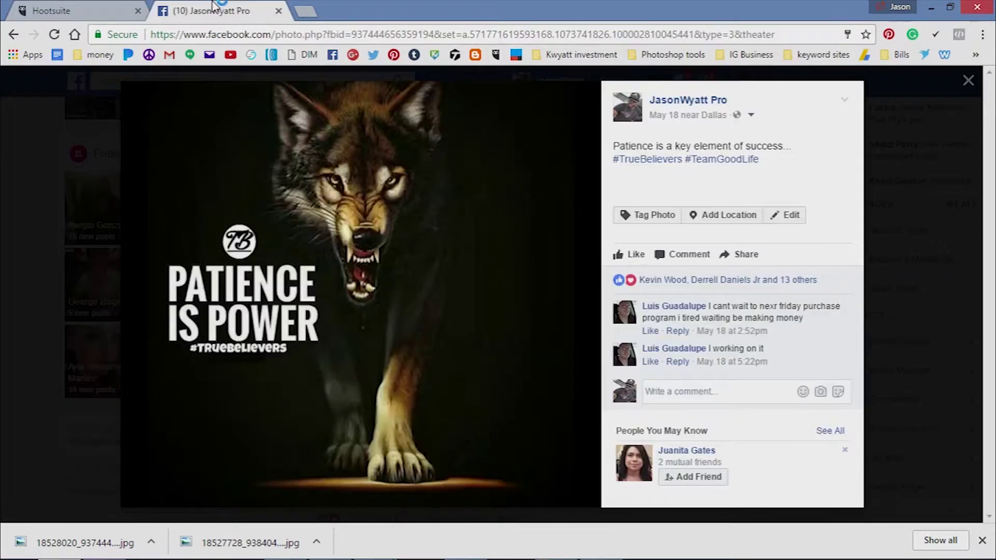
left_click(968, 81)
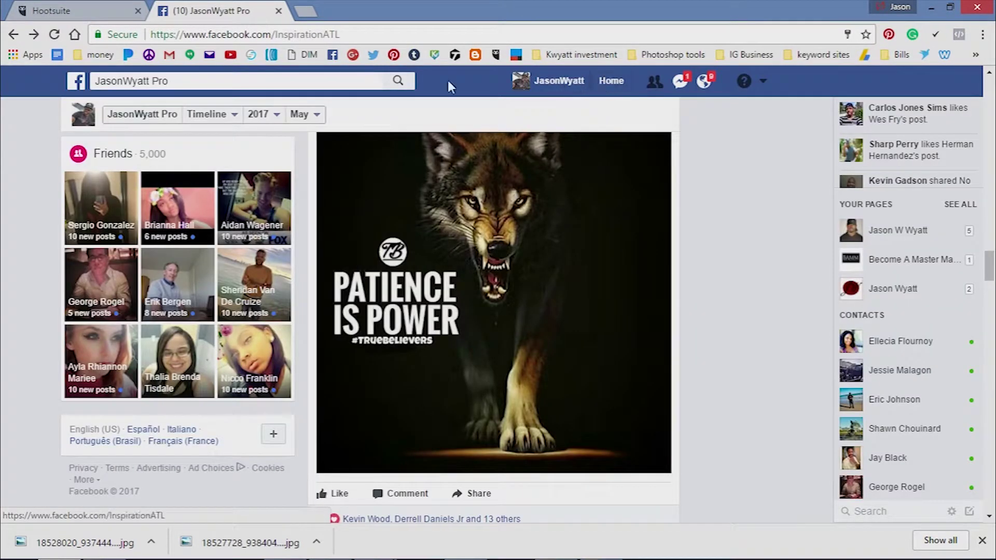
left_click(270, 82)
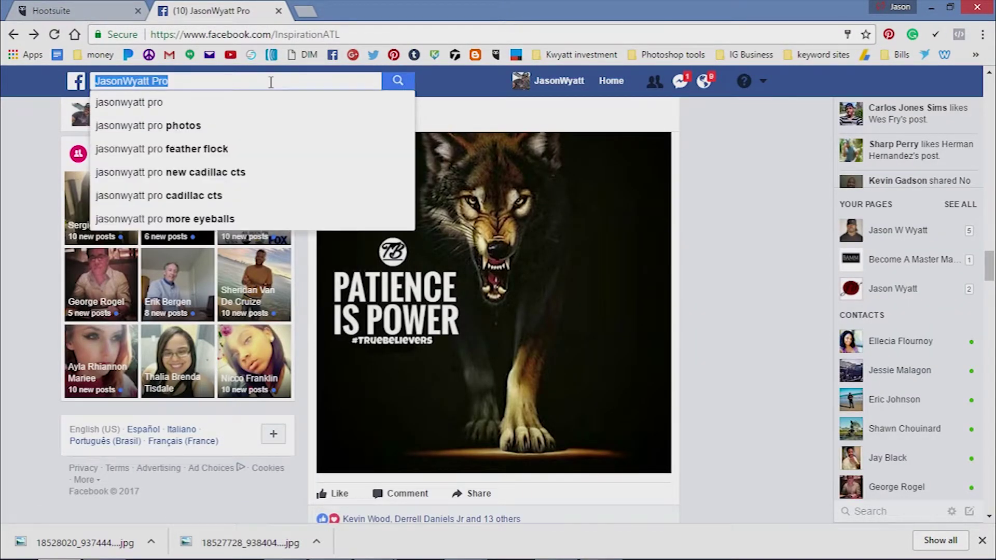
type("j")
left_click(212, 156)
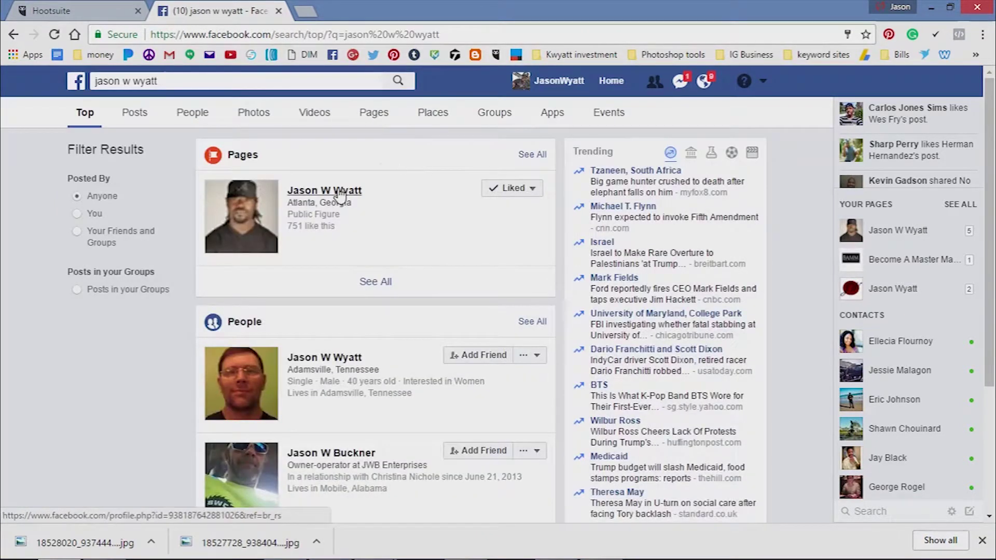
left_click(337, 197)
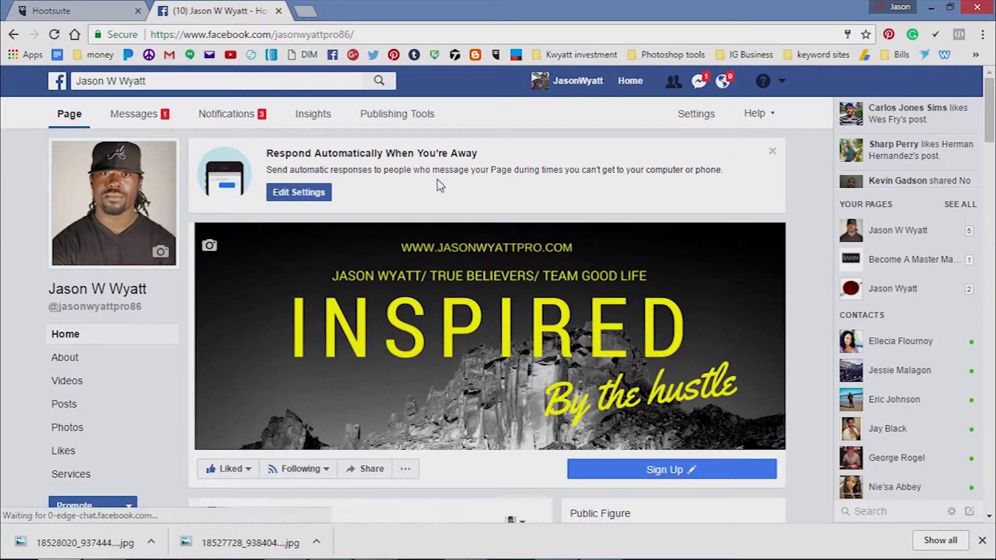
scroll(529, 175, "down", 6)
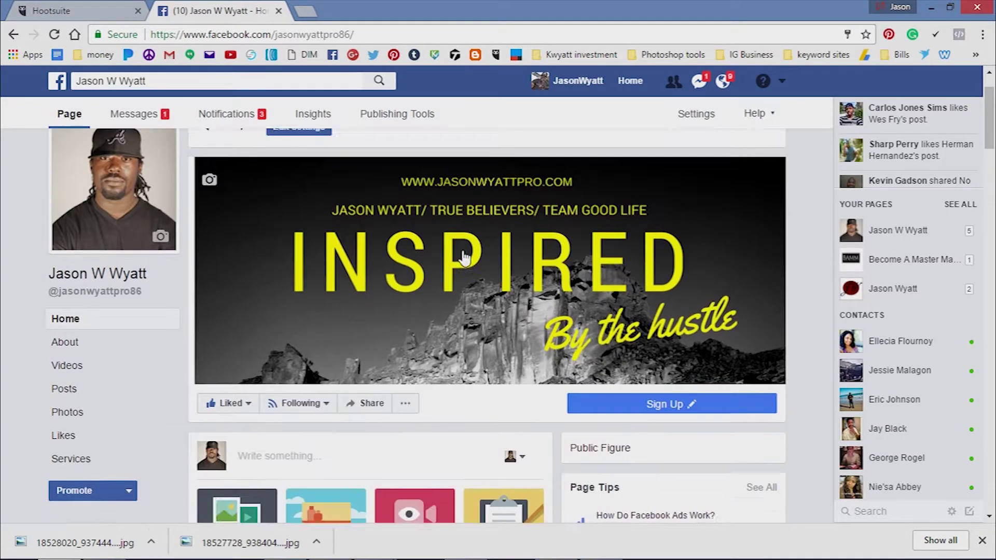
scroll(474, 260, "down", 4)
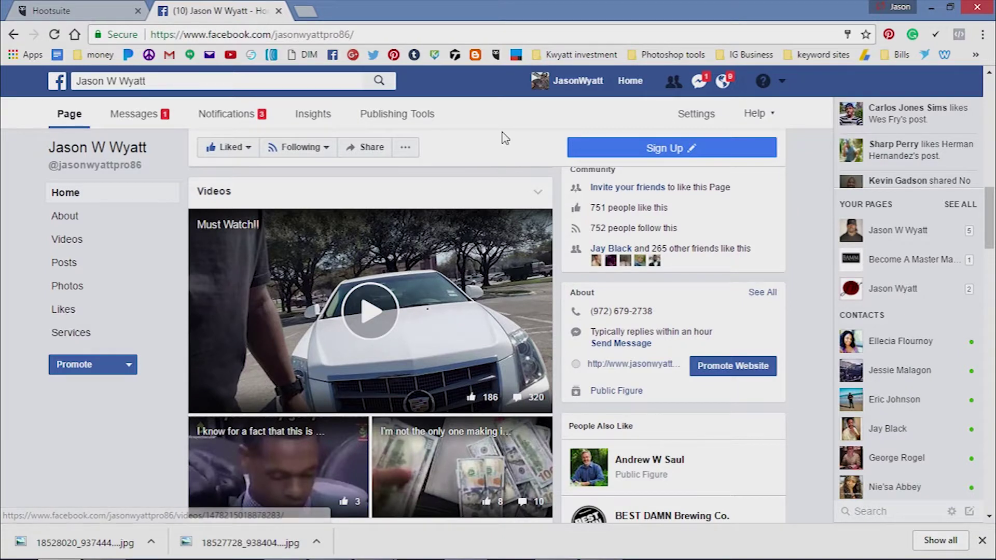
scroll(500, 146, "down", 4)
scroll(476, 163, "down", 4)
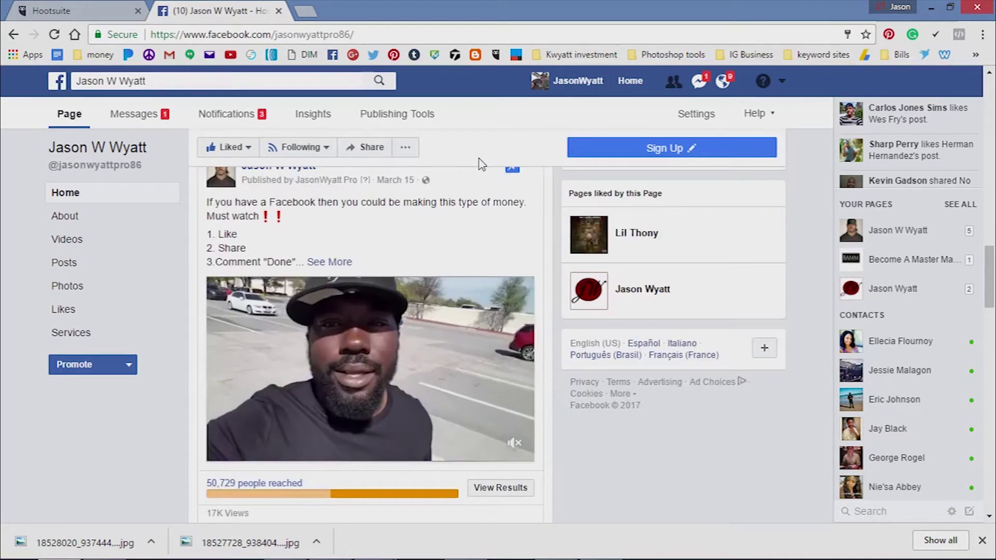
scroll(469, 305, "down", 4)
scroll(469, 305, "down", 15)
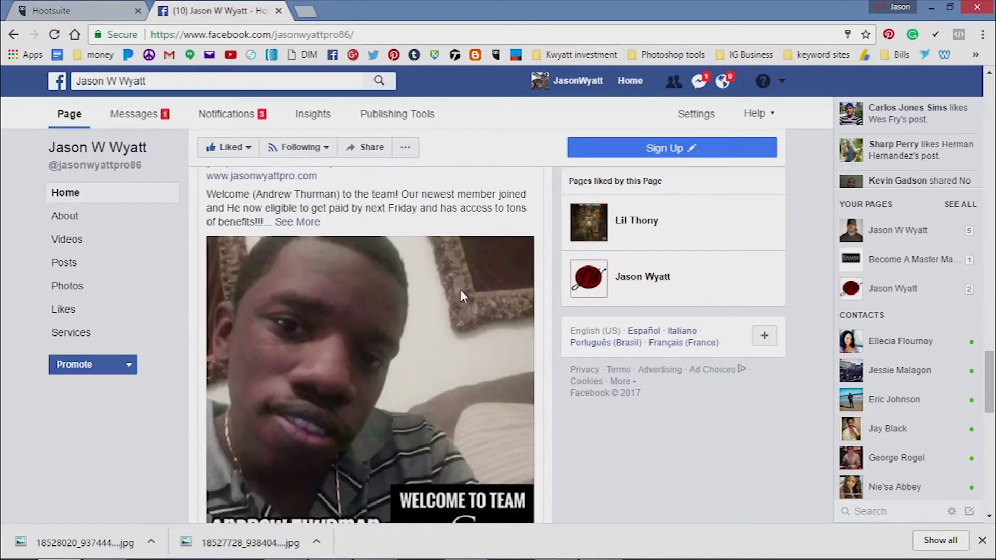
scroll(461, 300, "down", 7)
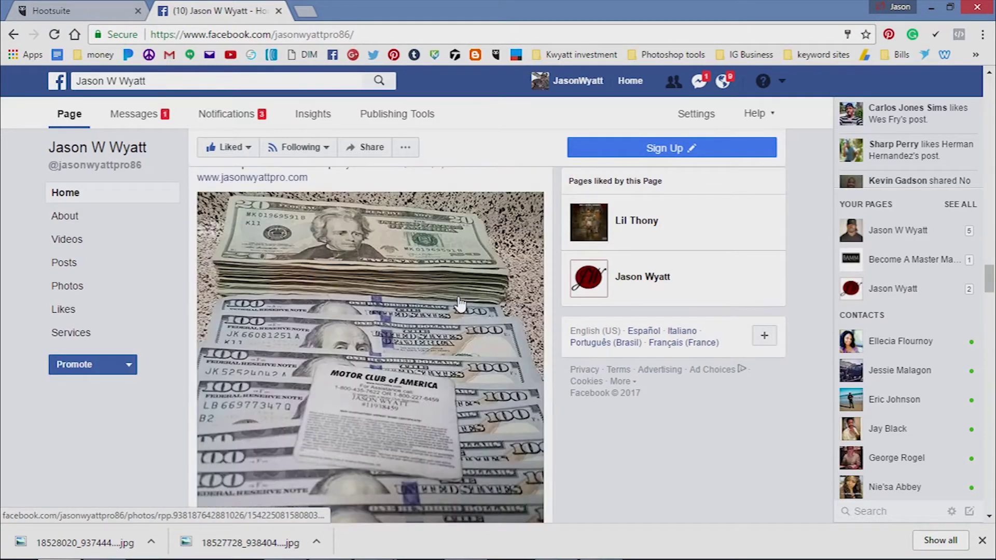
scroll(460, 303, "down", 3)
scroll(459, 303, "down", 14)
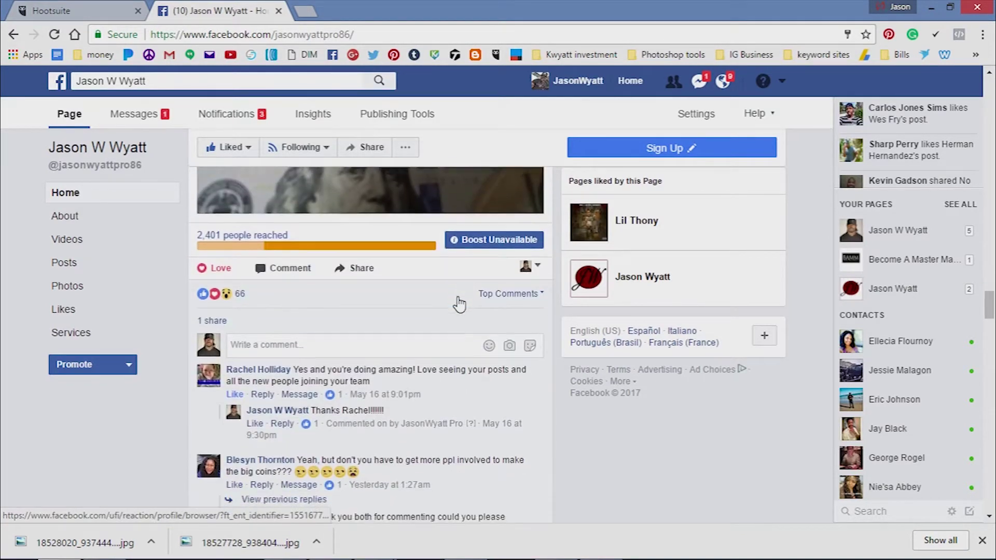
scroll(454, 305, "down", 15)
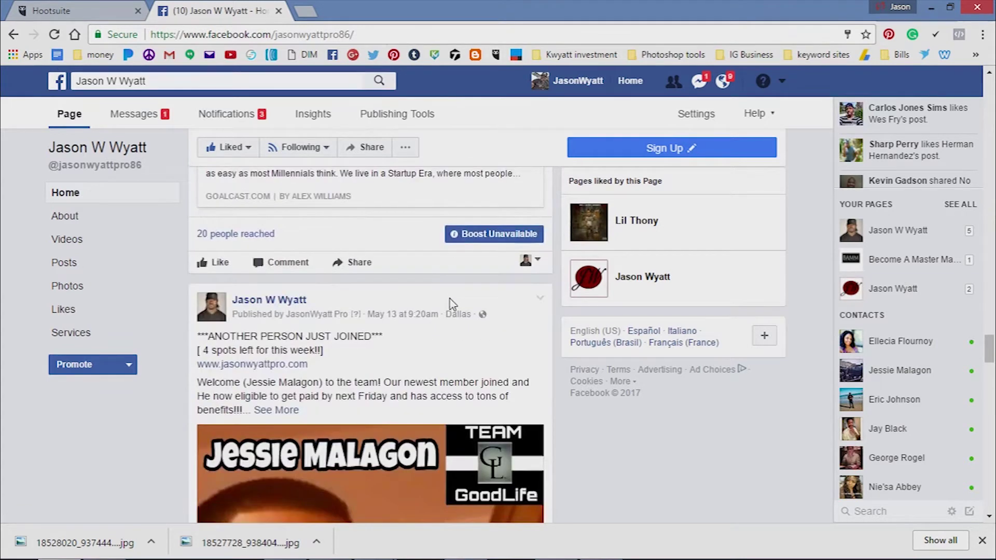
scroll(450, 306, "down", 7)
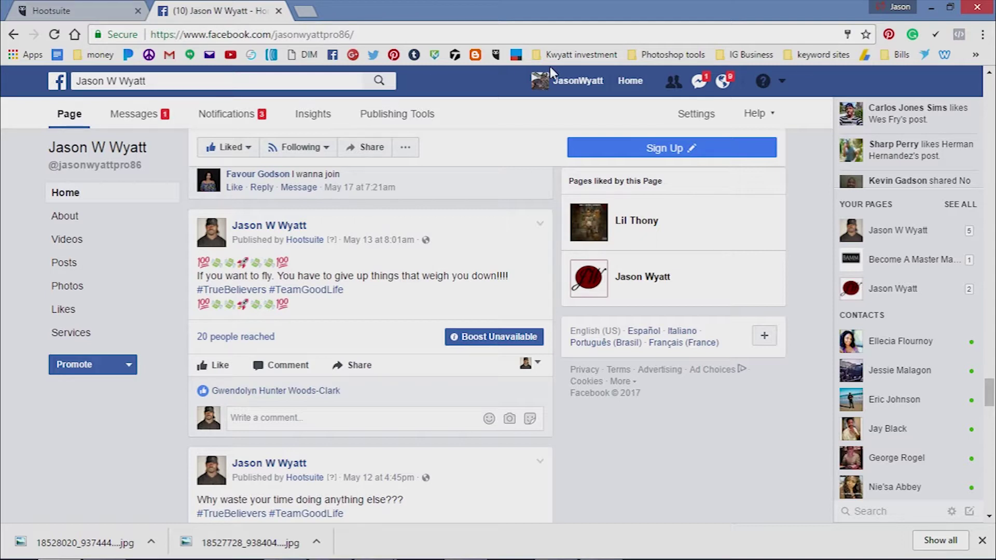
Log out of Facebook and sign in to another saved account with its password.
left_click(784, 83)
left_click(681, 423)
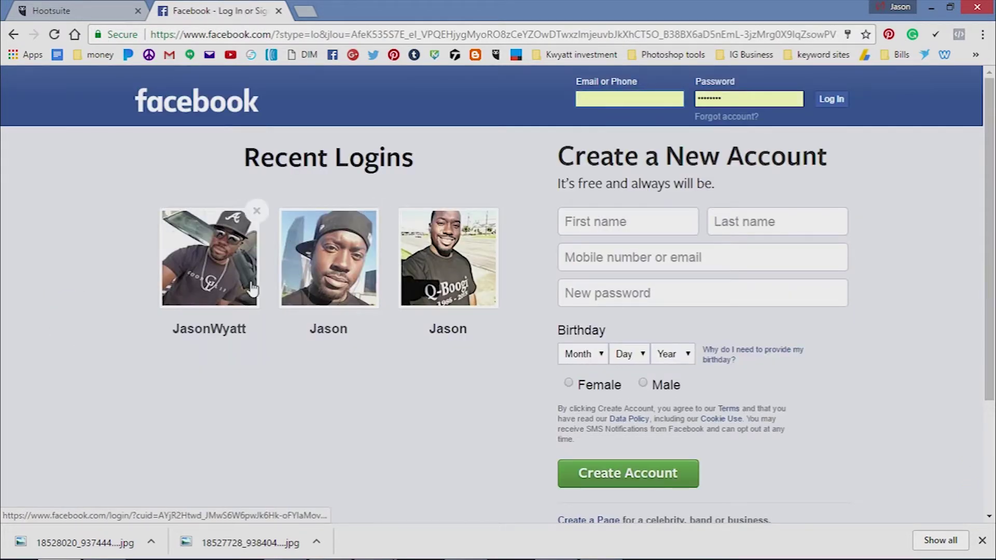
left_click(374, 213)
left_click(498, 332)
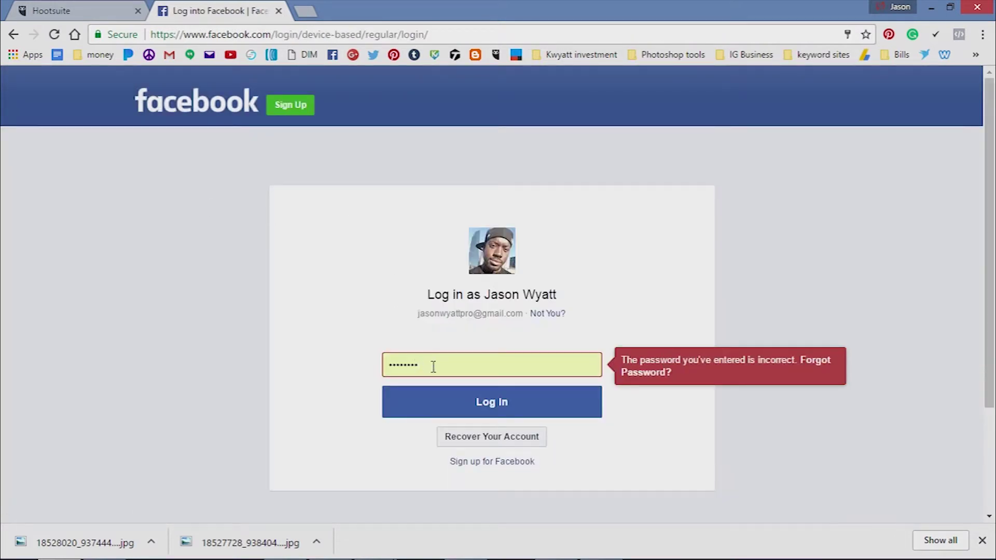
left_click_drag(433, 365, 385, 378)
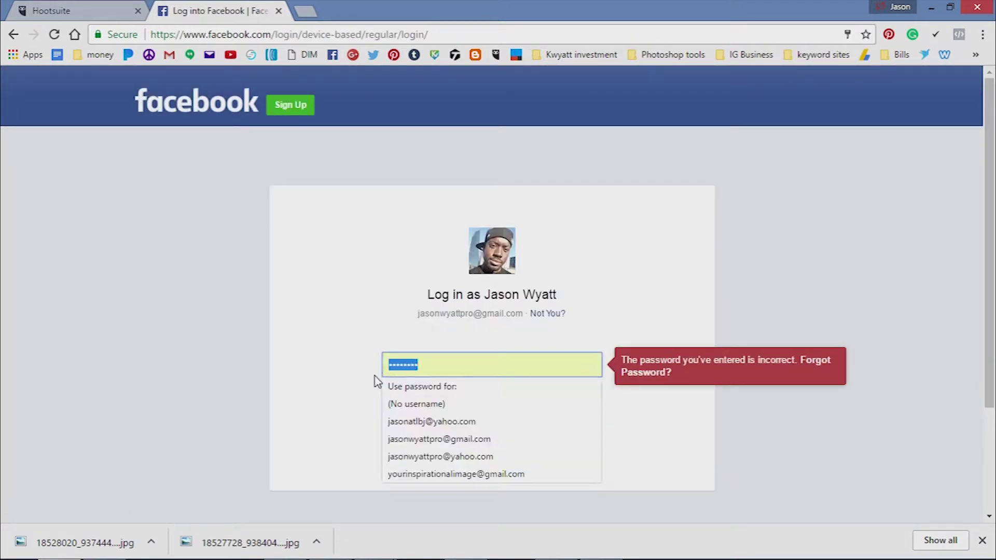
type("••")
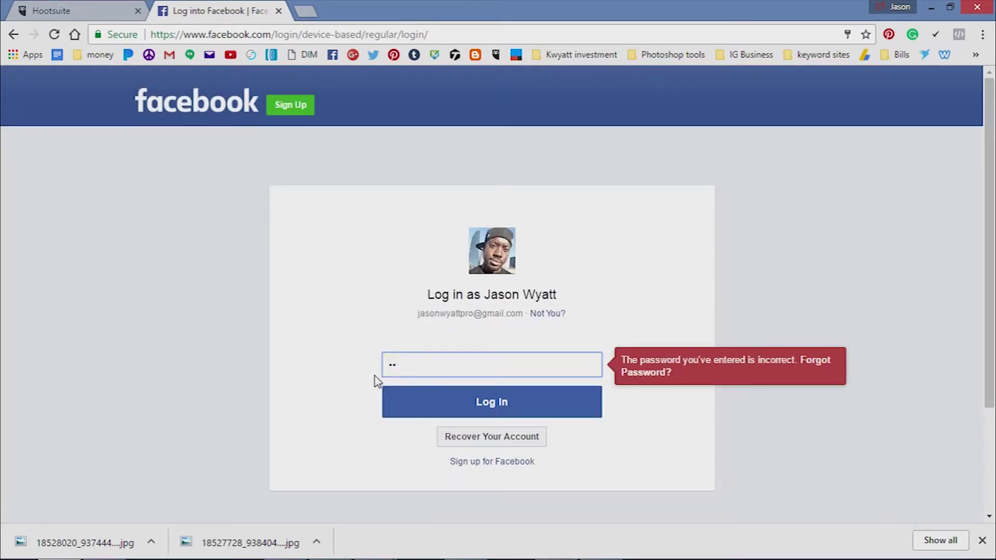
key("BackSpace")
key("BackSpace")
type("•")
key("Return")
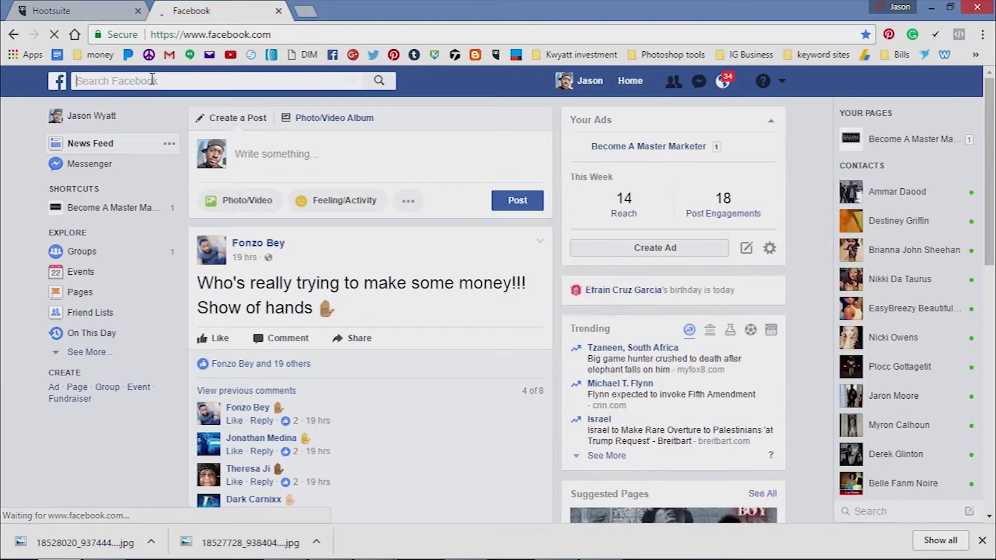
Search Facebook, filter the results to Pages, and open the public figure page.
left_click(152, 78)
type("j")
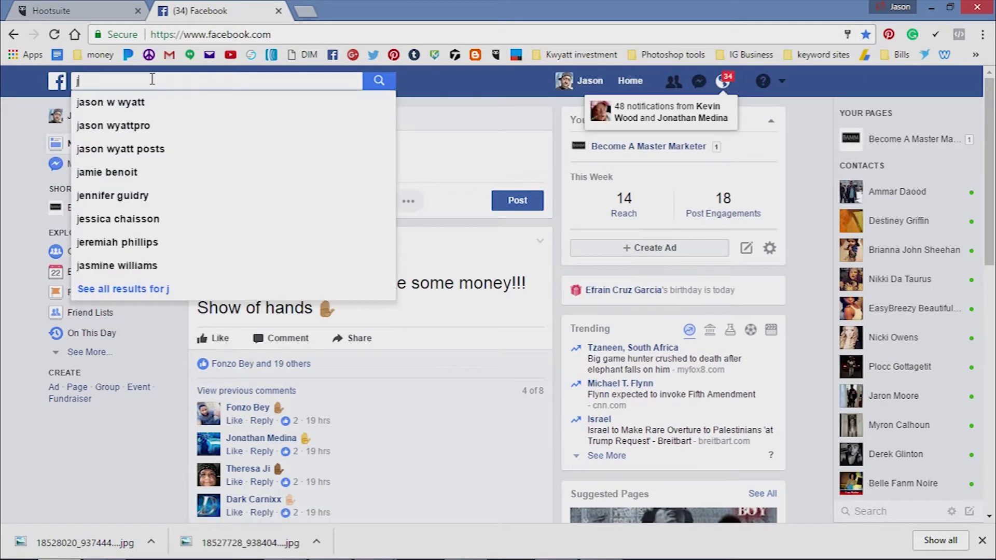
left_click(120, 102)
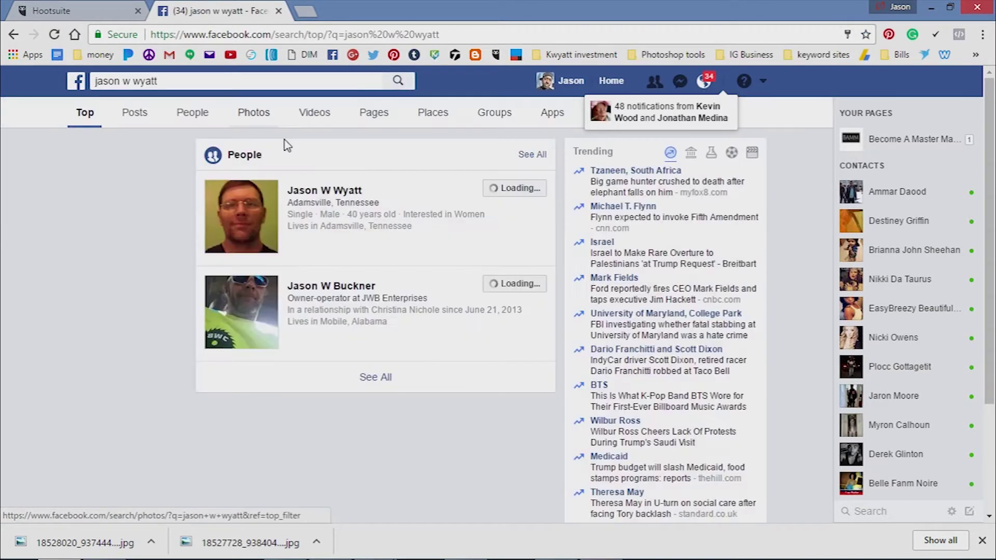
left_click(375, 113)
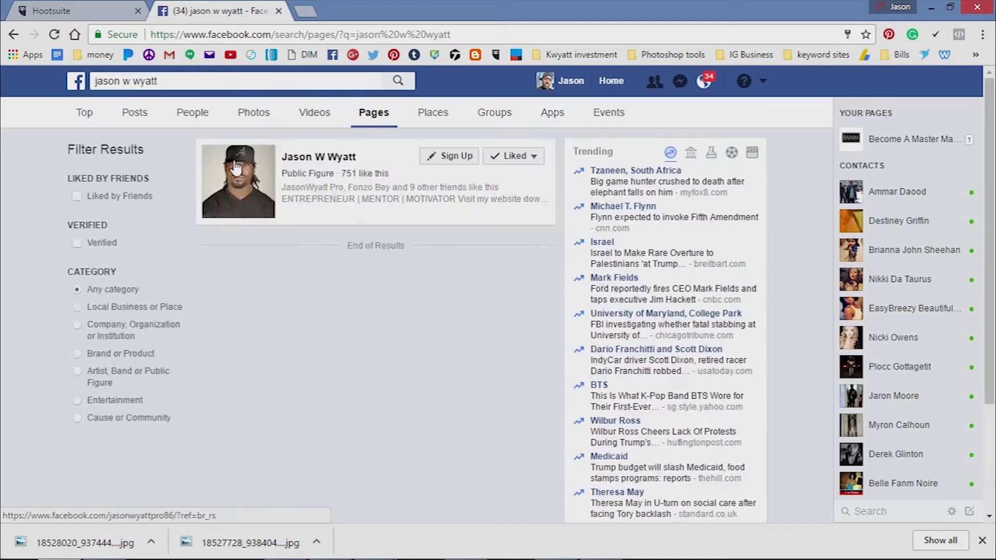
left_click(300, 158)
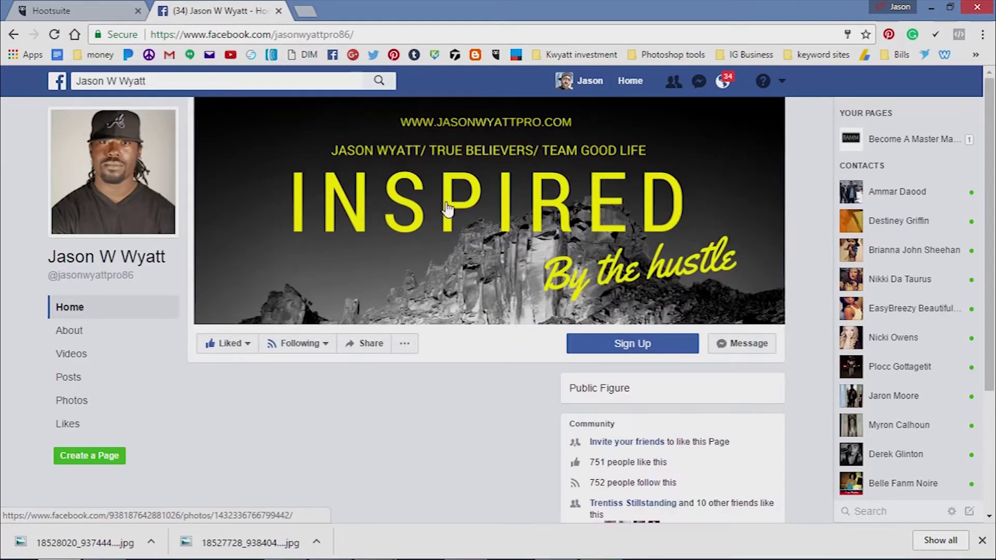
scroll(447, 209, "down", 3)
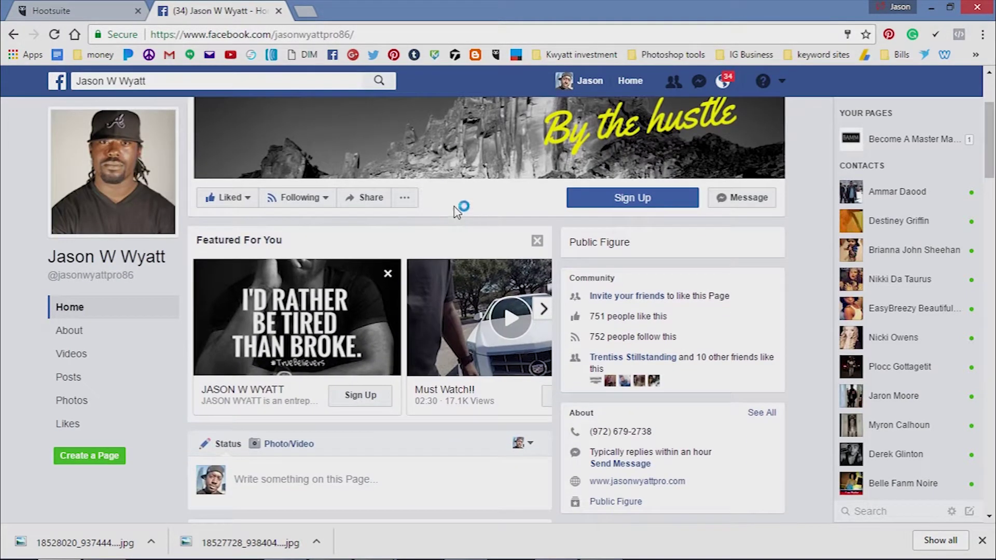
scroll(457, 211, "down", 15)
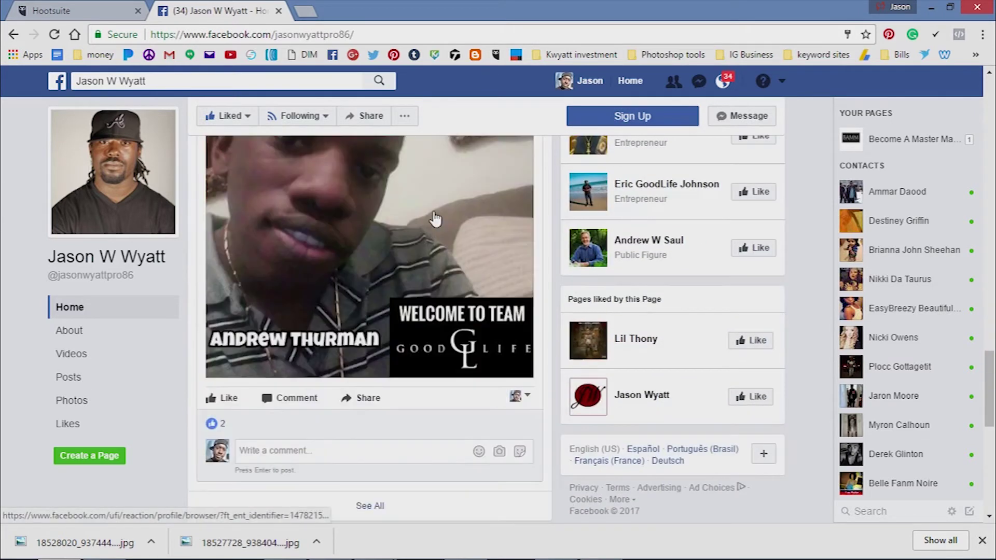
scroll(435, 221, "up", 10)
scroll(431, 234, "down", 2)
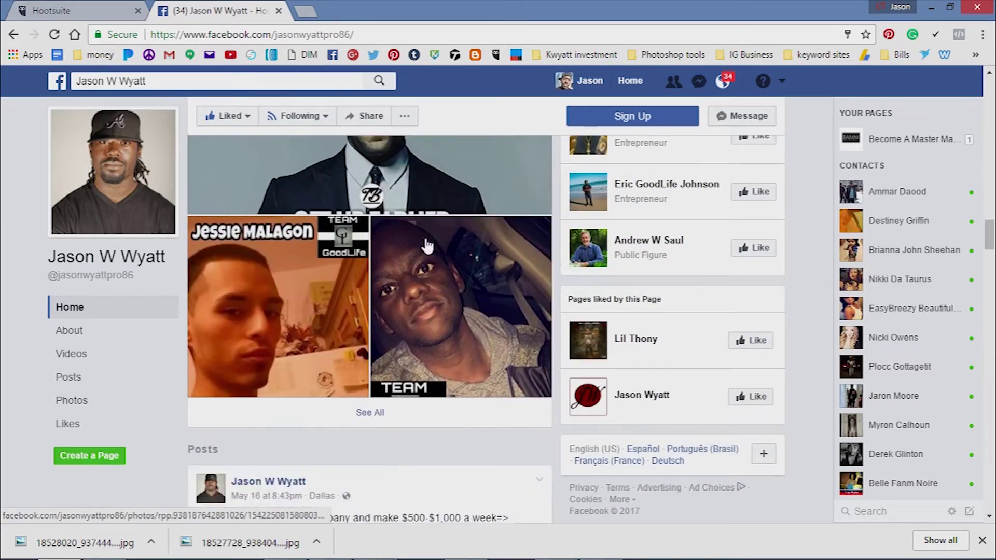
scroll(426, 246, "down", 15)
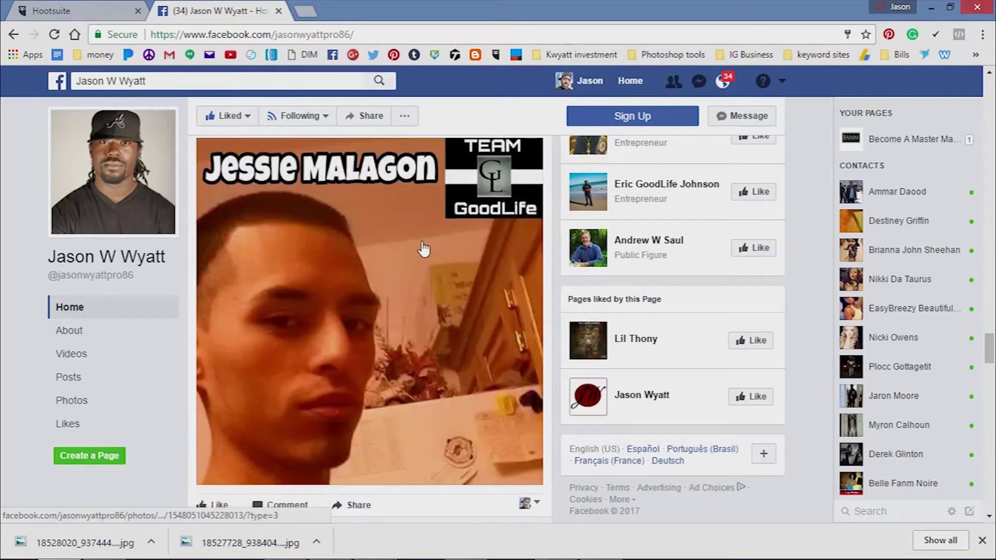
scroll(423, 250, "down", 8)
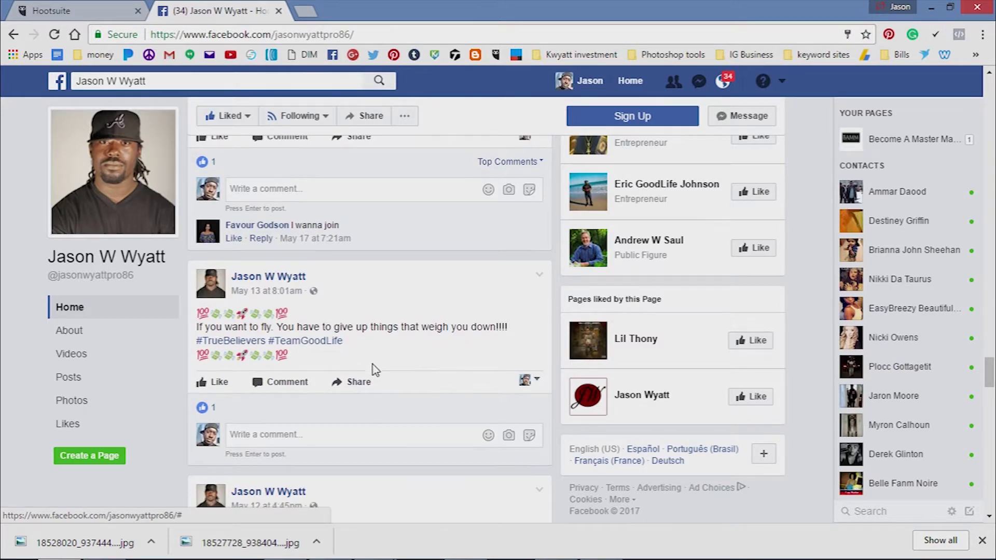
scroll(374, 366, "down", 2)
scroll(389, 283, "up", 2)
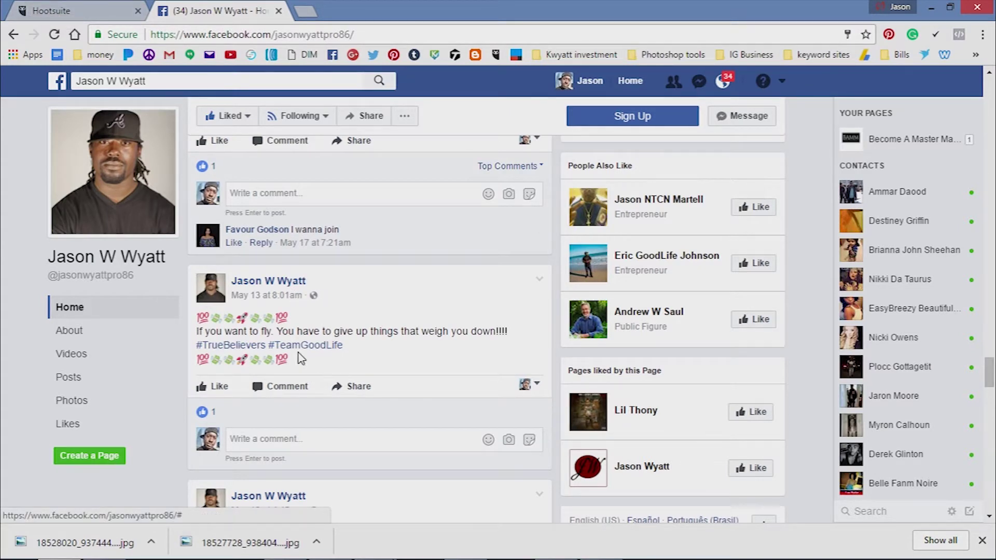
scroll(378, 314, "down", 1)
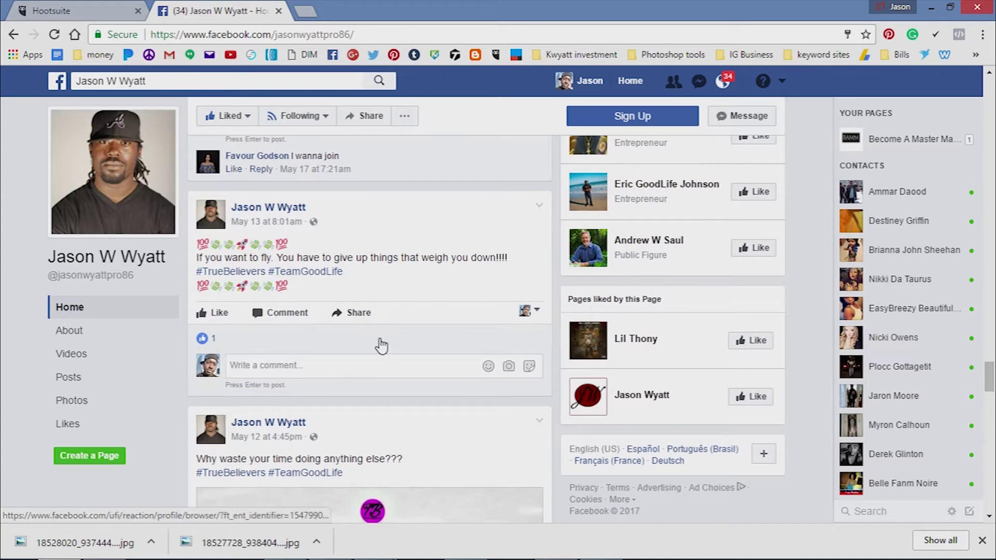
scroll(383, 344, "down", 4)
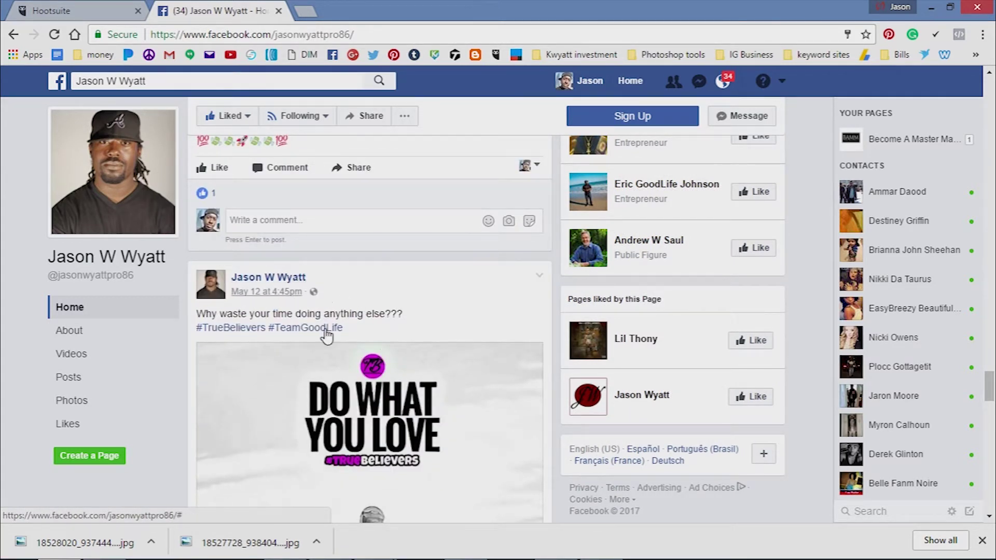
Log out and sign back in to the other saved Facebook account.
left_click(782, 81)
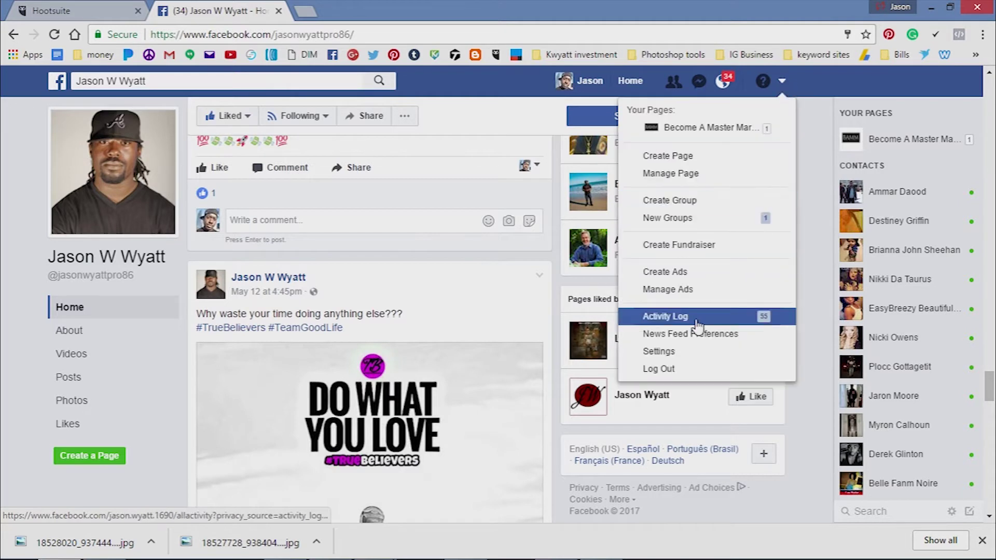
left_click(665, 368)
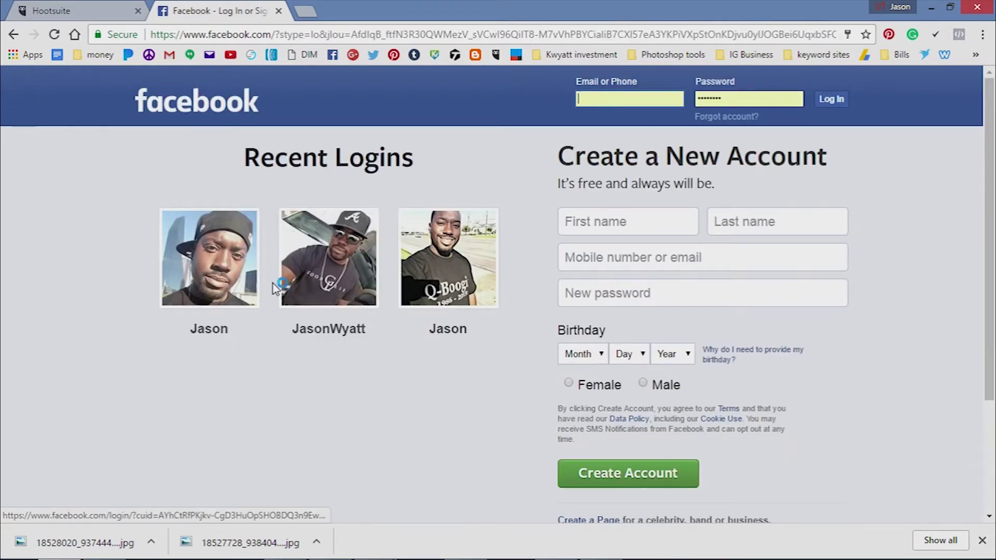
left_click(364, 278)
left_click(473, 277)
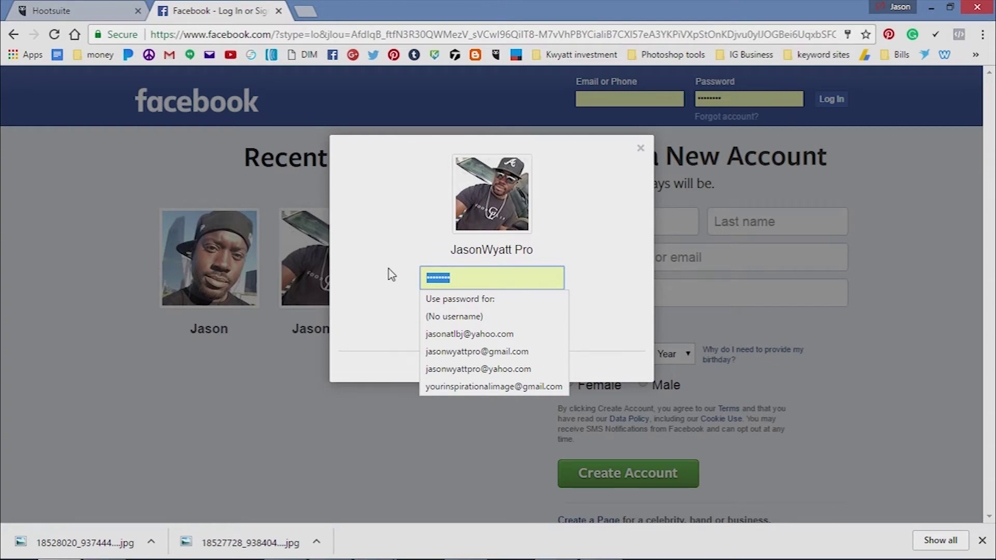
type("j")
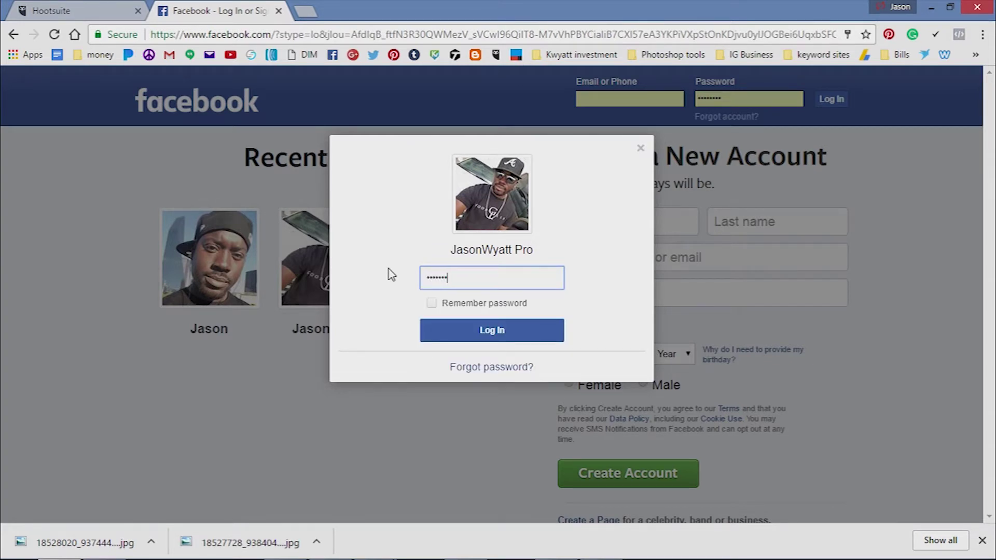
key("Return")
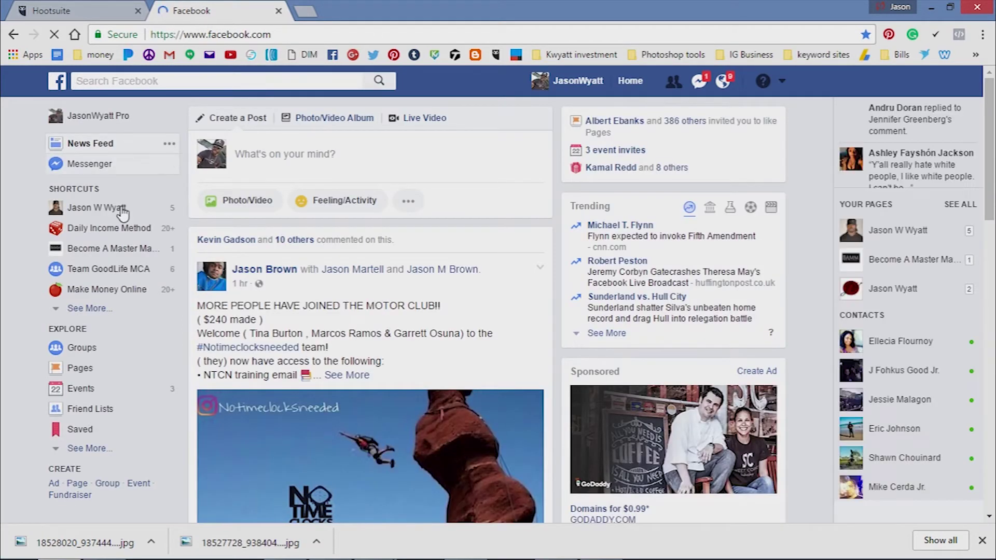
Open the Jason W Wyatt page and scroll down to the May 12 Hootsuite-published post.
left_click(123, 210)
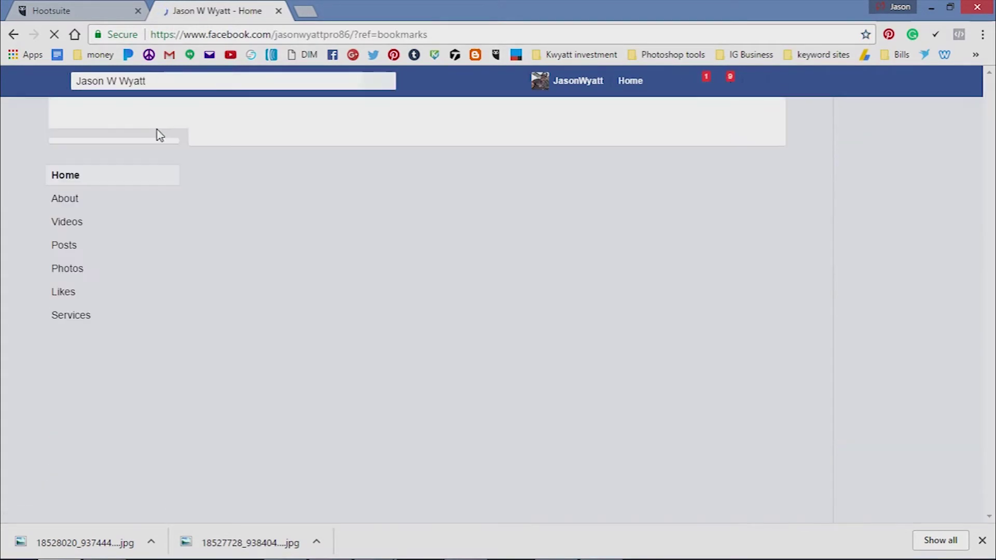
scroll(407, 367, "down", 10)
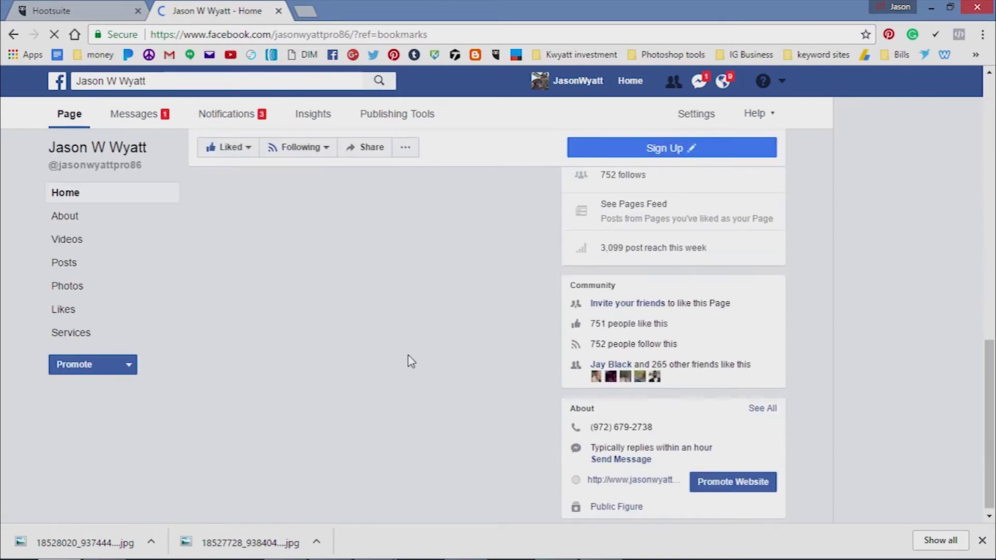
scroll(410, 355, "down", 10)
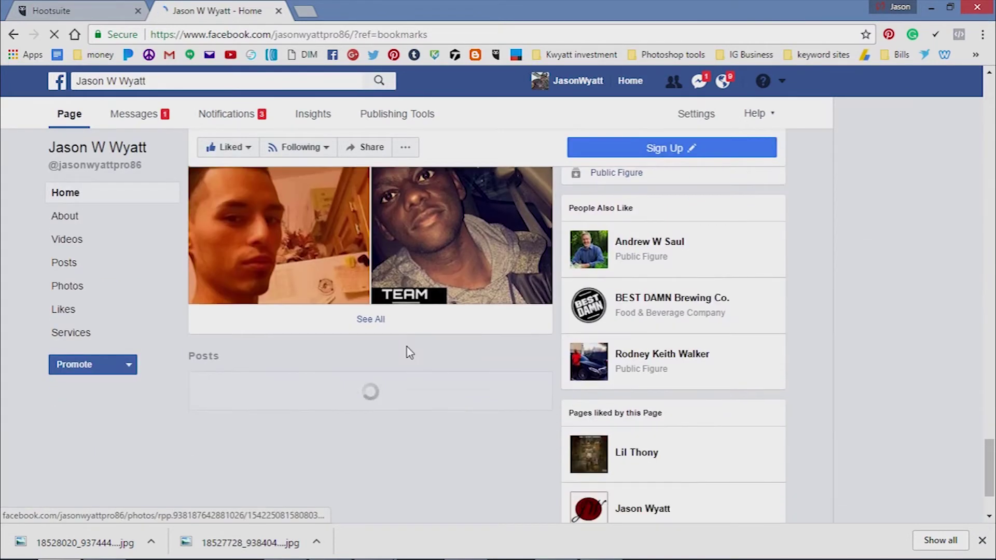
scroll(410, 353, "down", 10)
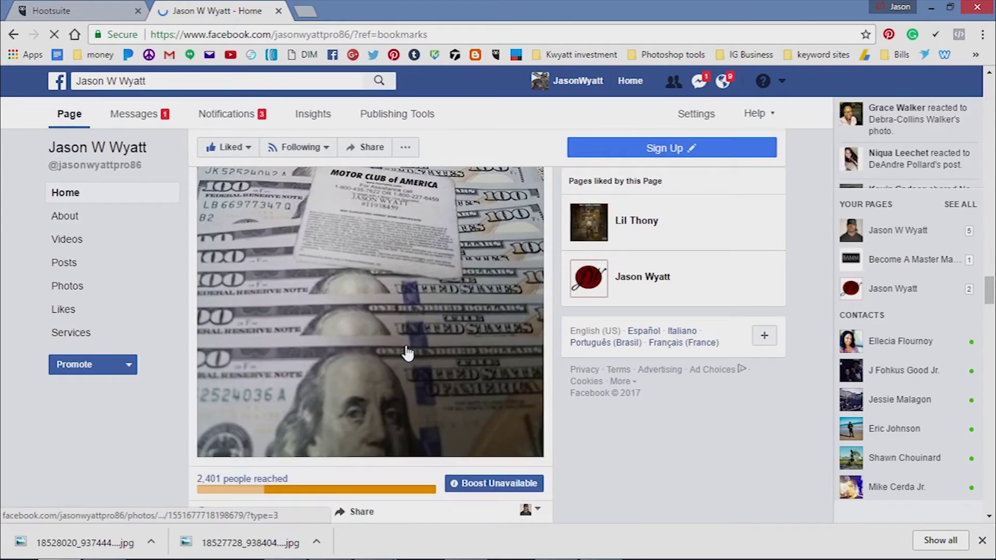
scroll(407, 352, "down", 10)
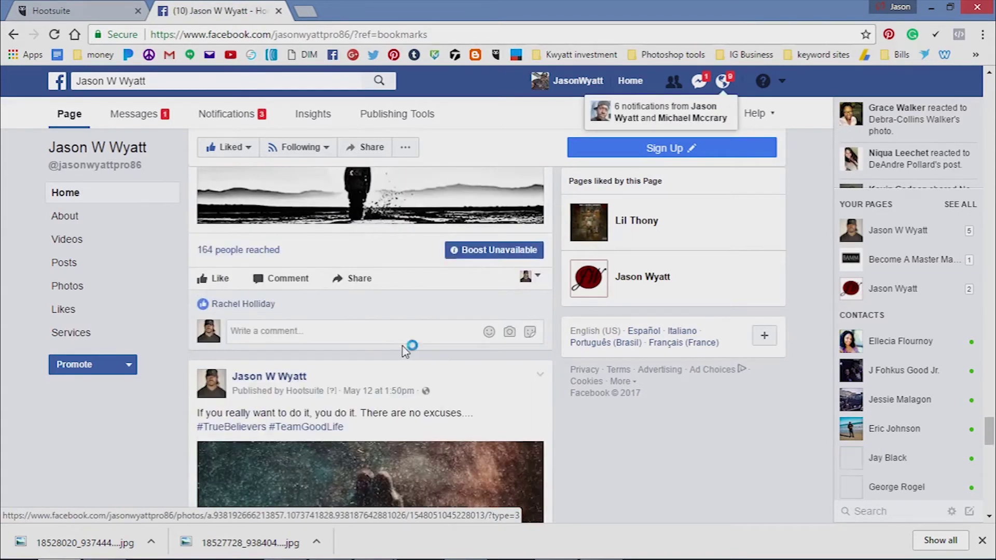
scroll(399, 343, "down", 5)
scroll(345, 318, "up", 3)
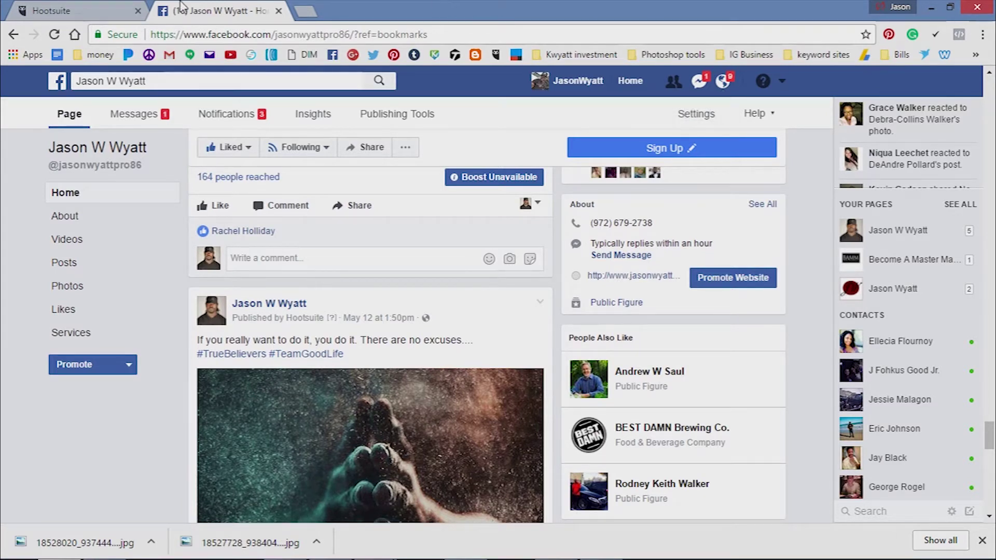
Back in Hootsuite, check Settings and the composer, then show the Streams dashboard with the Twitter inbox.
left_click(57, 9)
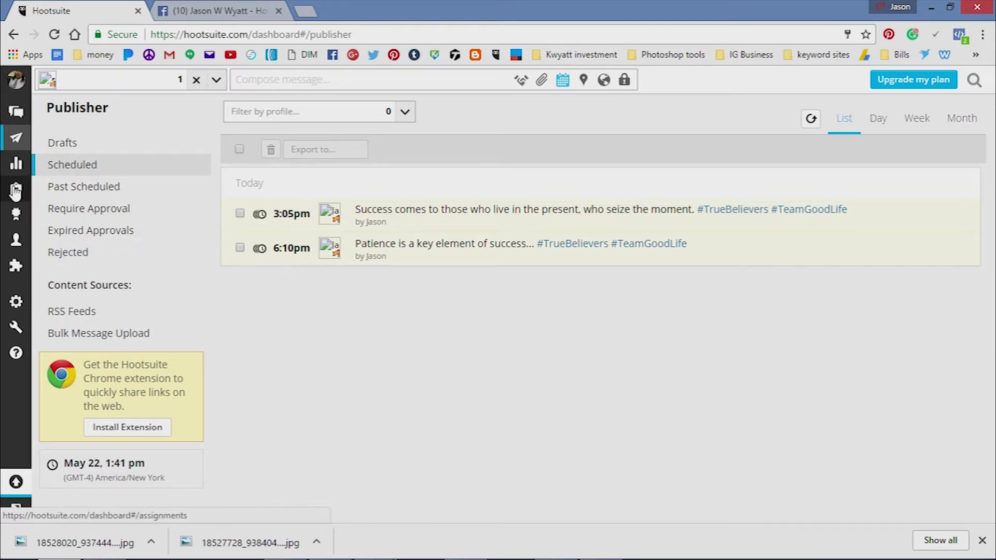
mouse_move(21, 166)
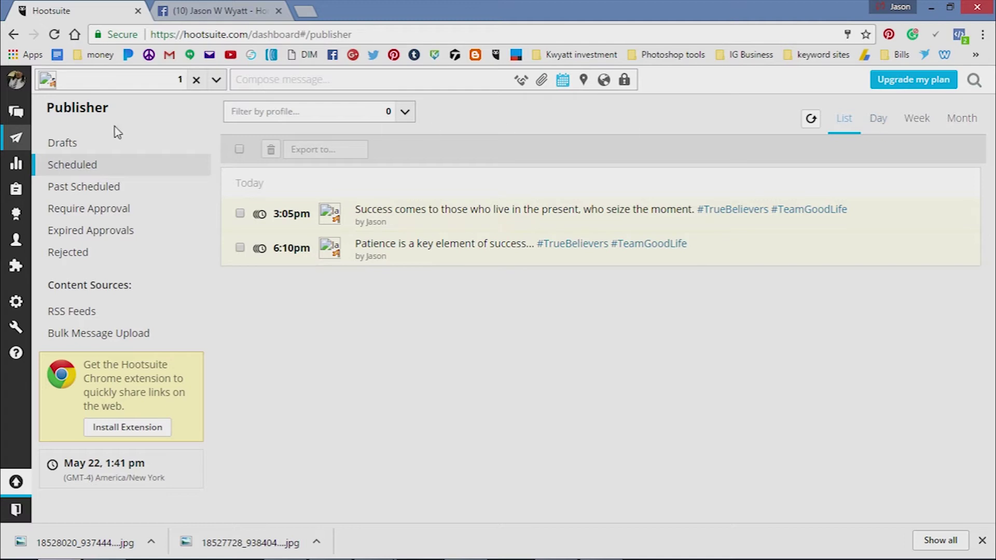
mouse_move(16, 118)
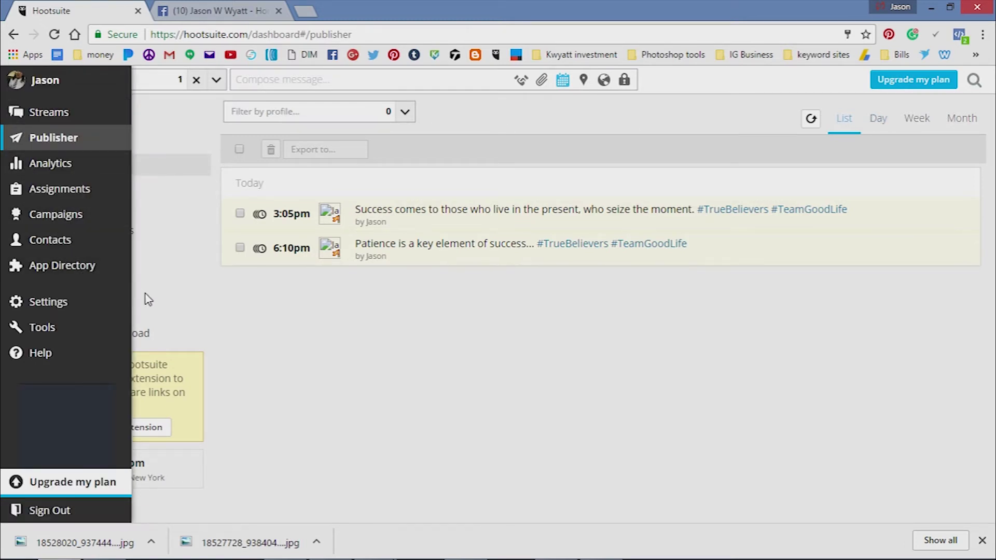
left_click(190, 322)
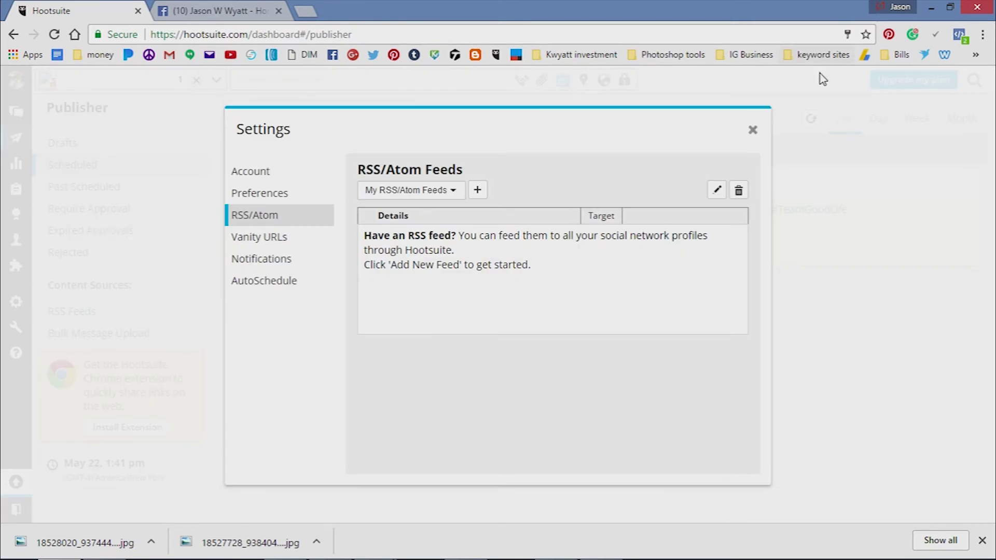
left_click(761, 129)
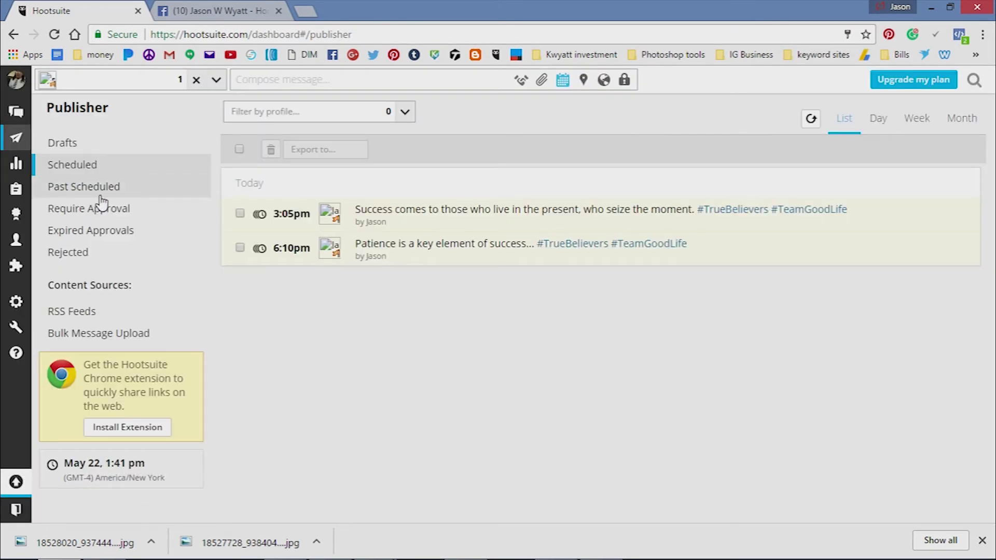
left_click(151, 79)
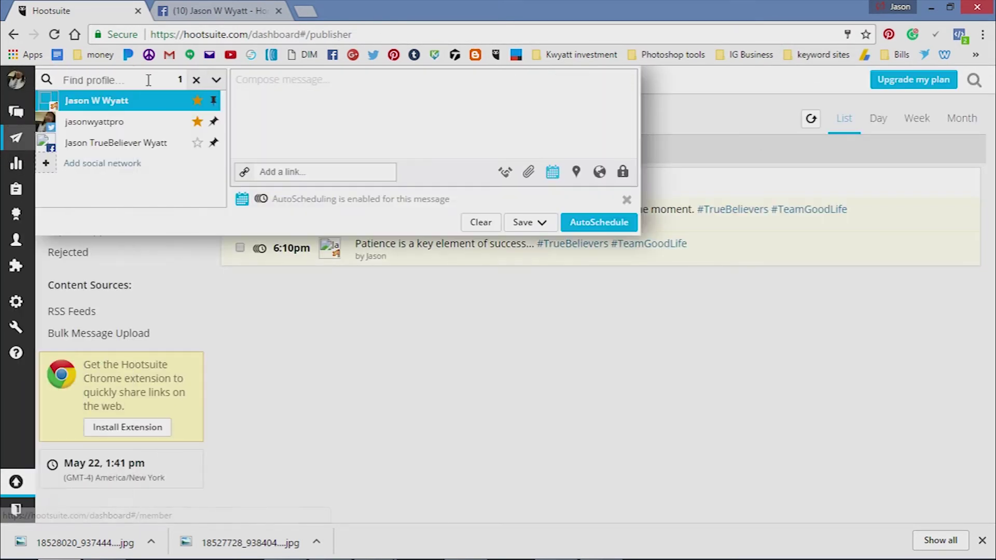
left_click(16, 111)
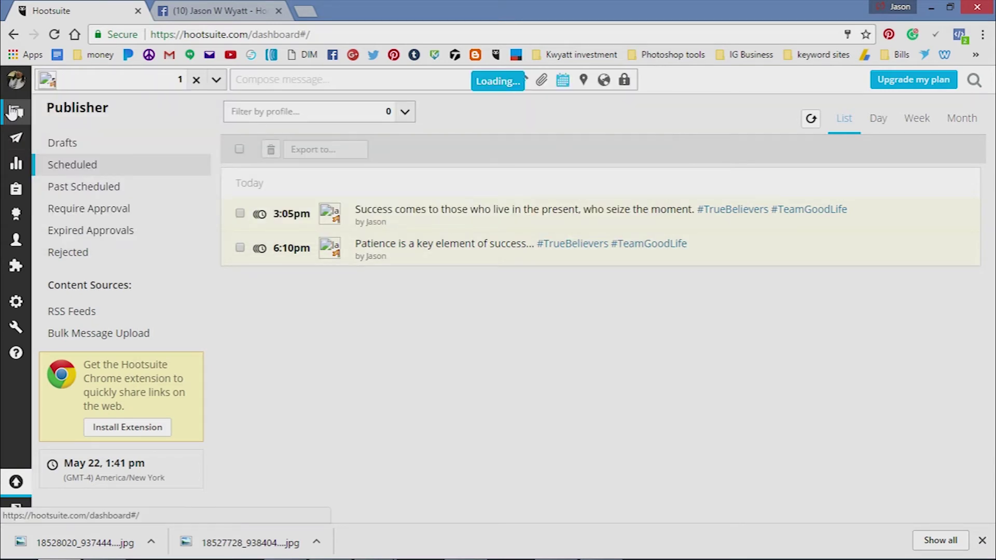
left_click(516, 80)
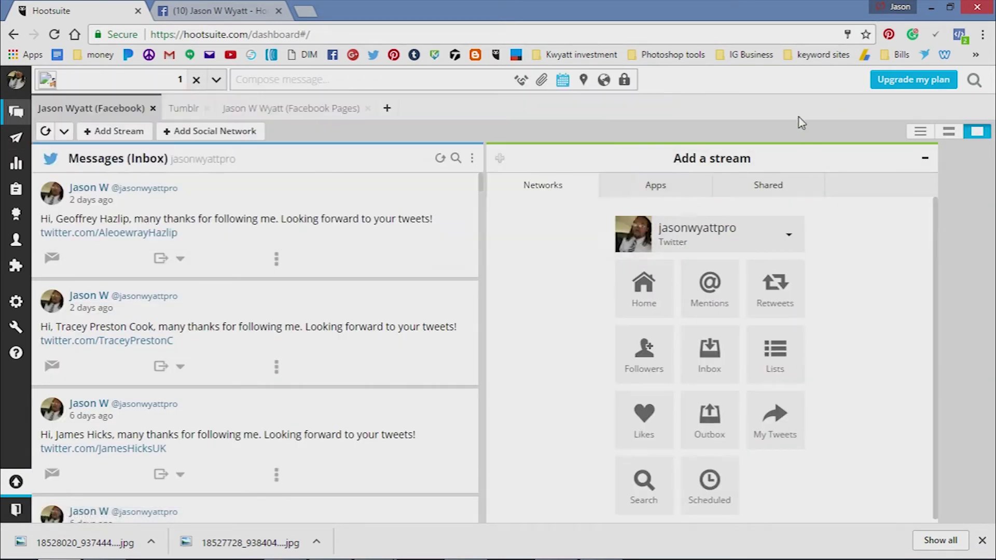
Look at the Facebook options in the Add Stream dialog, then close it.
left_click(134, 135)
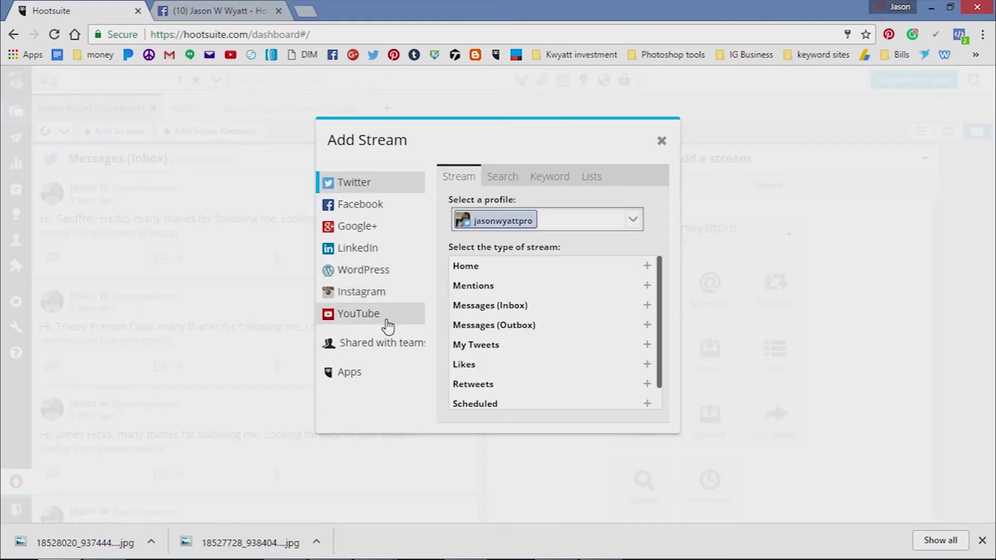
left_click(373, 212)
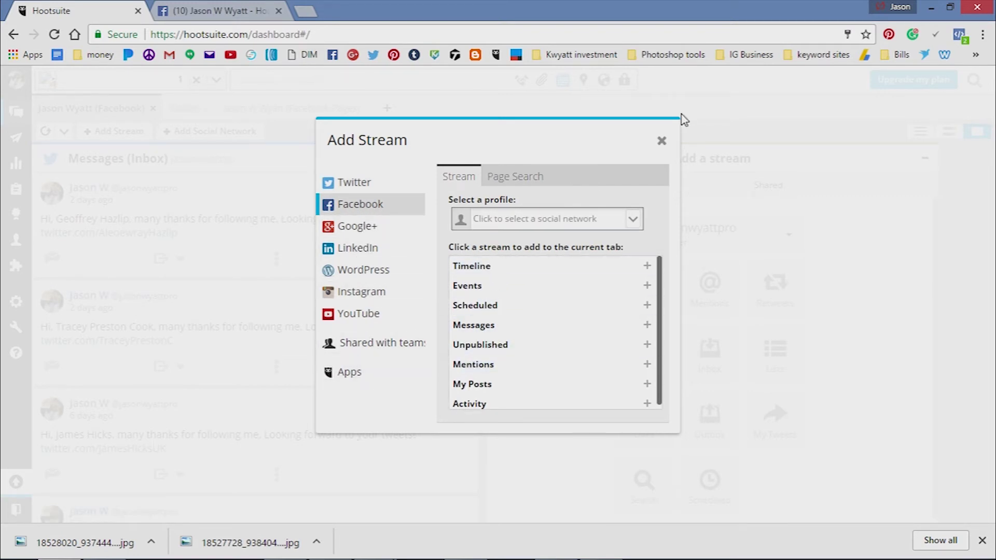
left_click(661, 142)
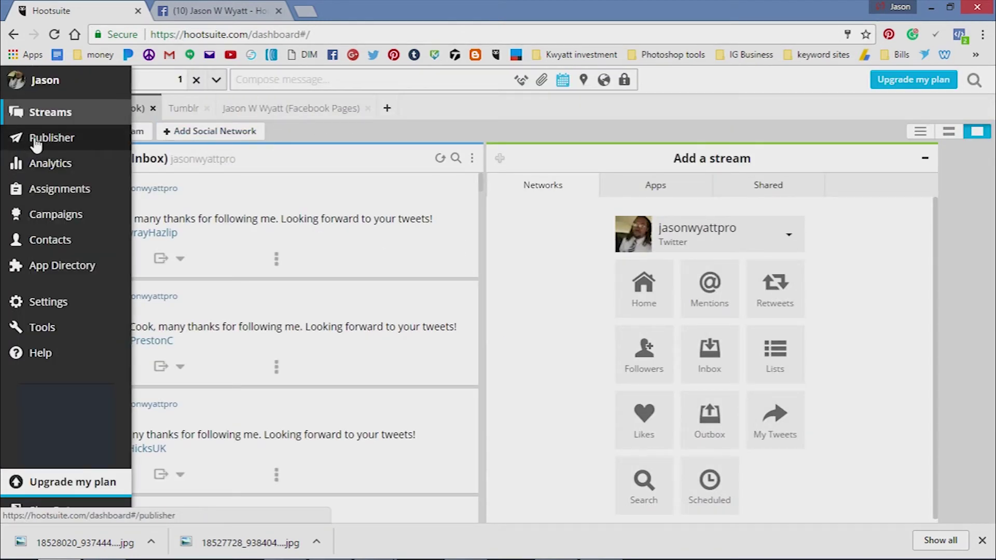
In Publisher, view the Facebook options under Add Social Network without connecting anything.
left_click(36, 143)
left_click(181, 80)
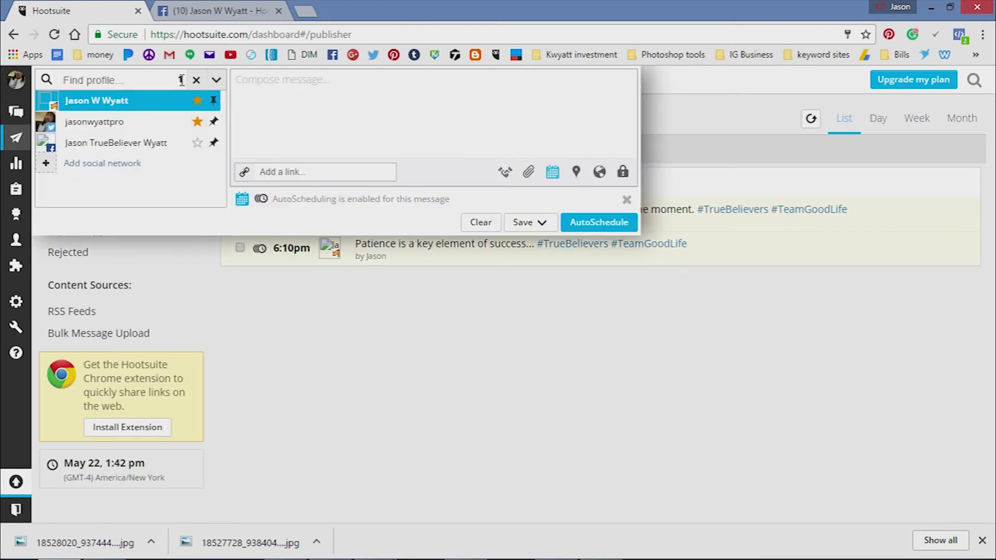
left_click(132, 165)
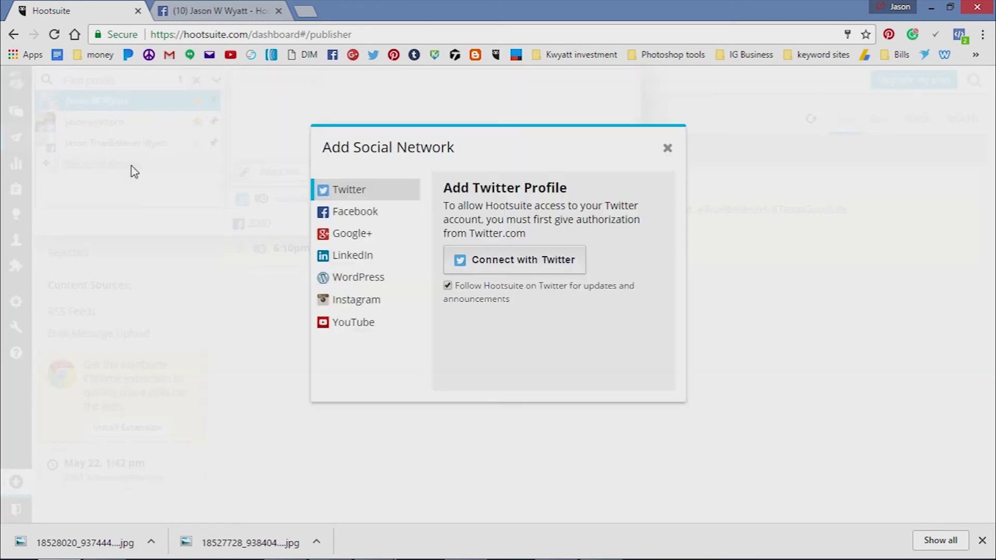
left_click(326, 215)
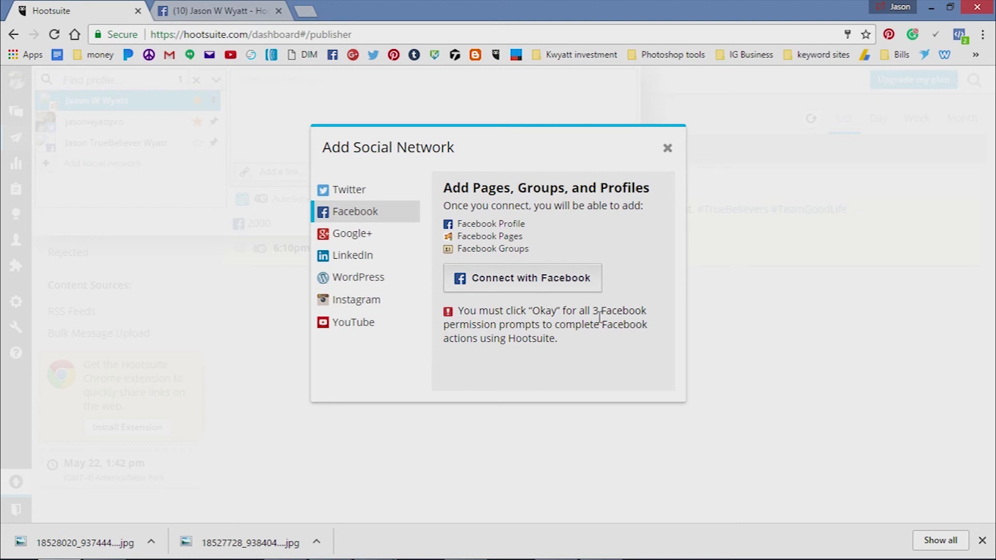
left_click(668, 149)
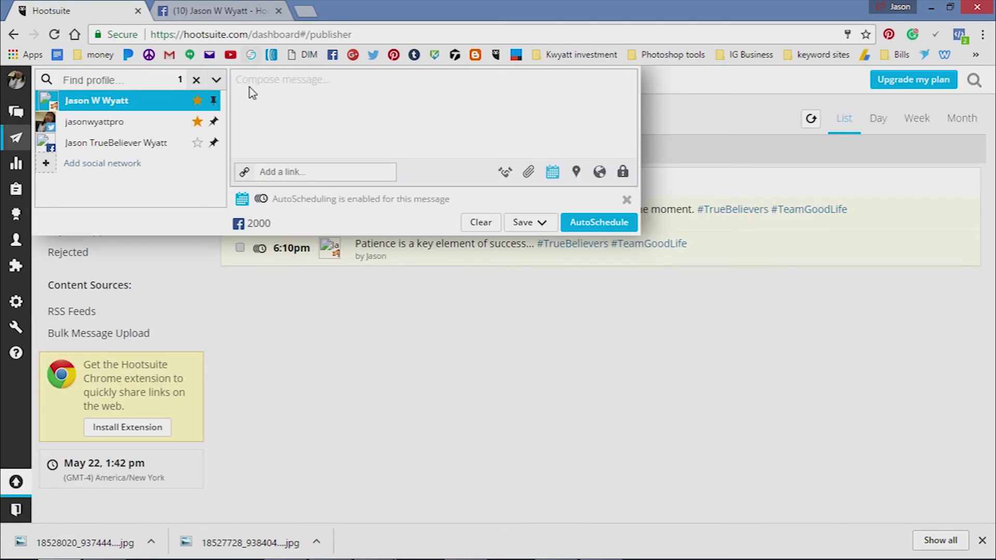
Collapse the composer and return to the Scheduled list showing today's 3:05pm and 6:10pm posts.
left_click(507, 421)
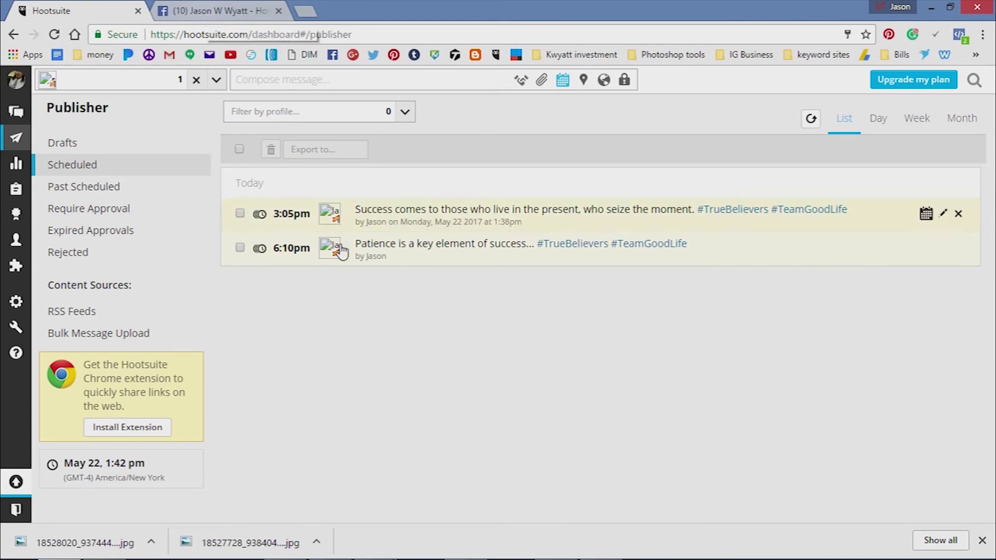
key("ctrl+Tab")
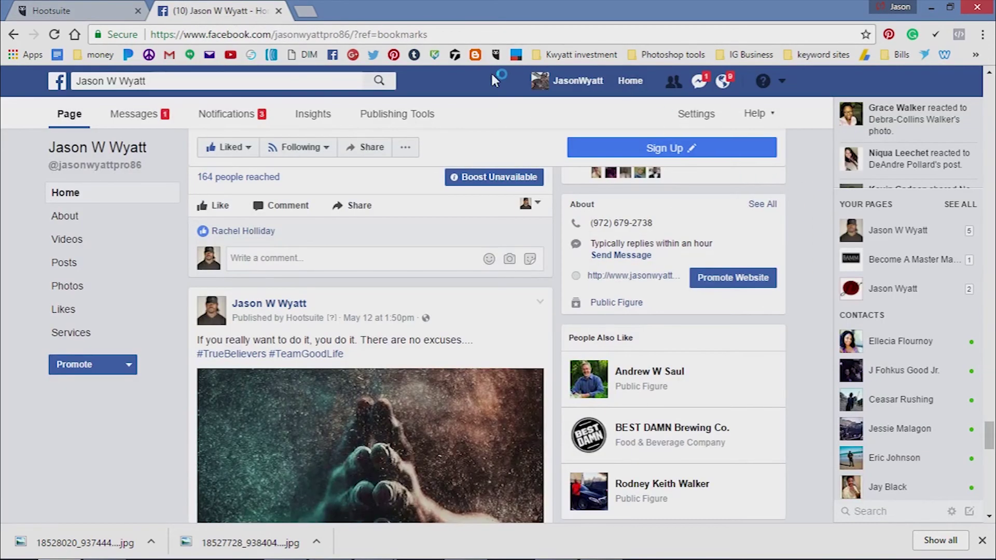
left_click(94, 10)
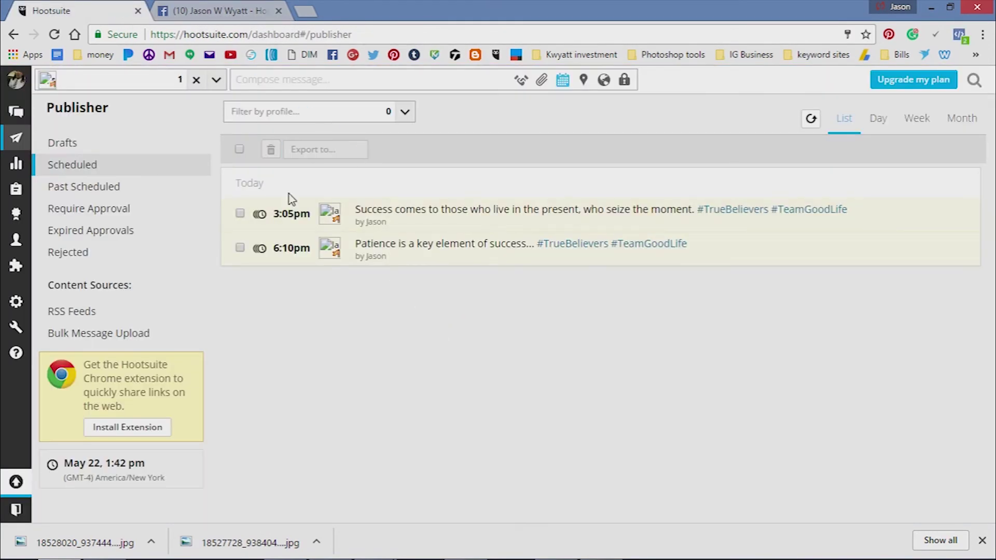